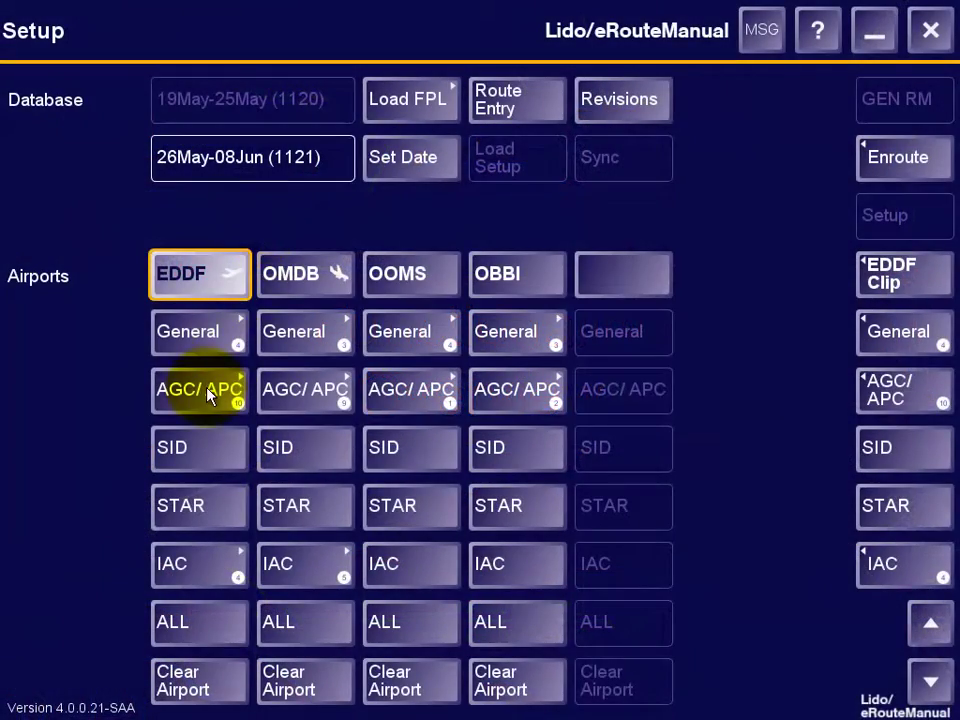
Step: Open the EDDF AGC ground chart zoomed in on Terminal 2 and runway 25R, then return to Setup
{"action": "left_click", "coordinate": [208, 395]}
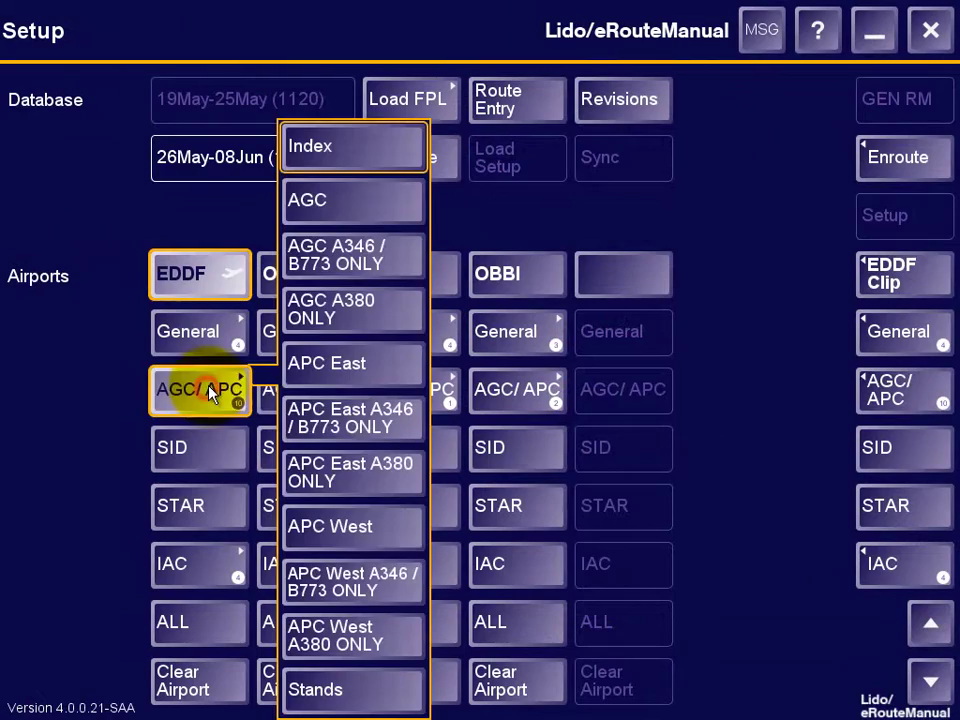
{"action": "left_click", "coordinate": [336, 208]}
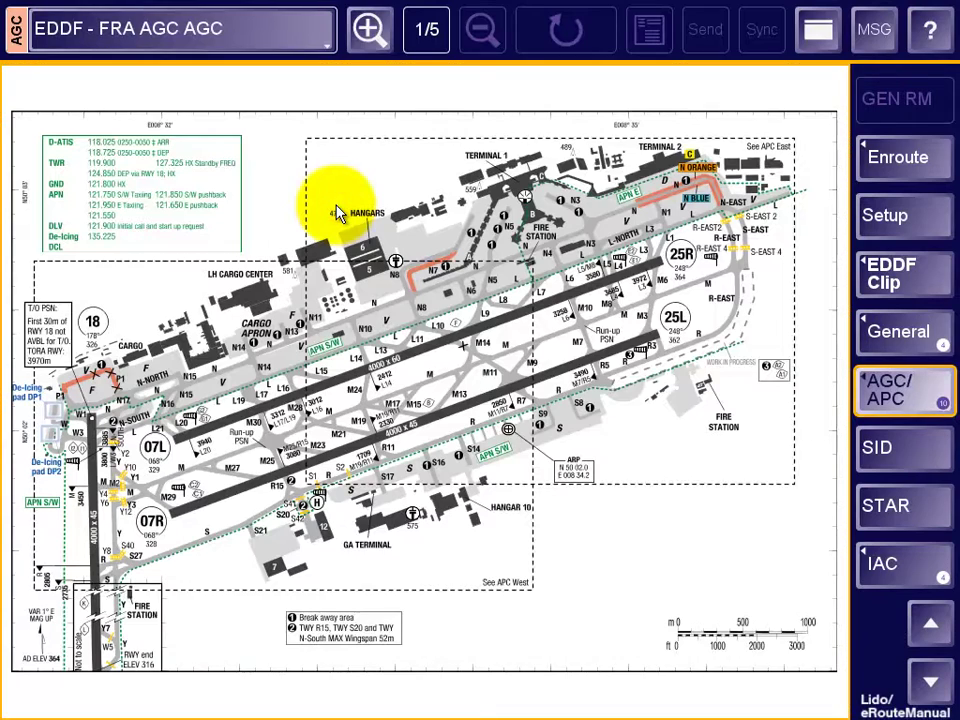
{"action": "left_click", "coordinate": [368, 30]}
{"action": "left_click", "coordinate": [368, 30]}
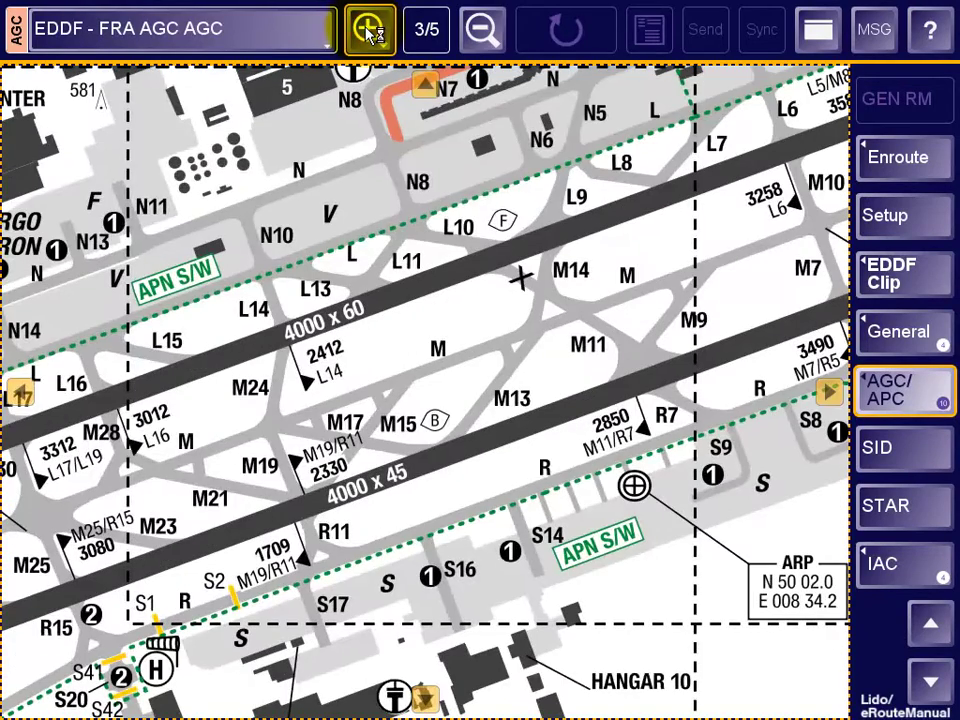
{"action": "left_click_drag", "start_coordinate": [561, 302], "coordinate": [398, 437]}
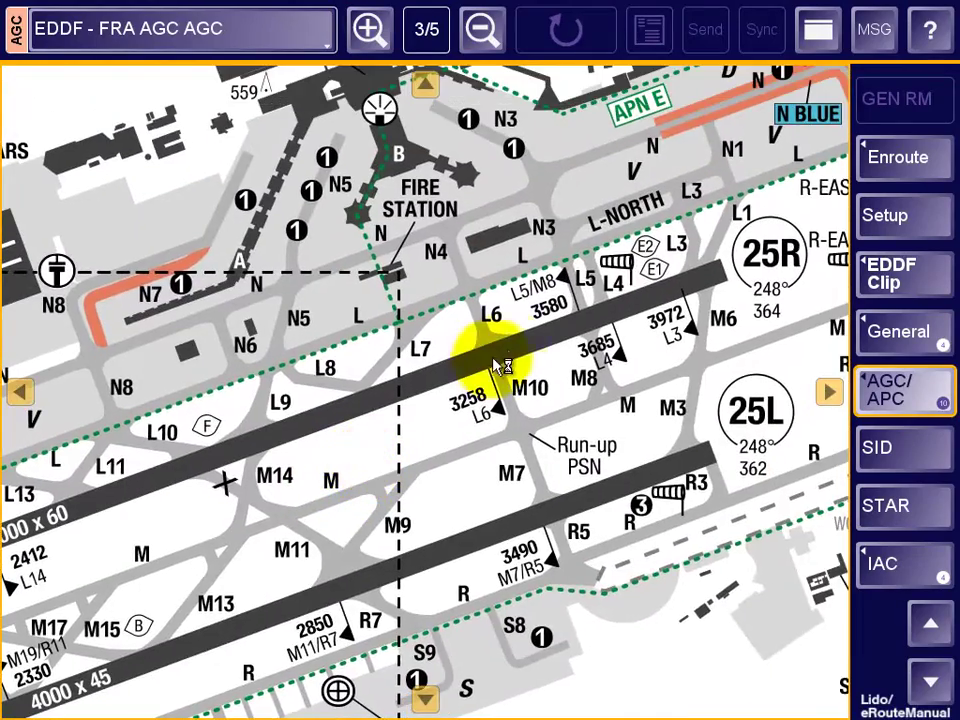
{"action": "left_click_drag", "start_coordinate": [626, 274], "coordinate": [345, 403]}
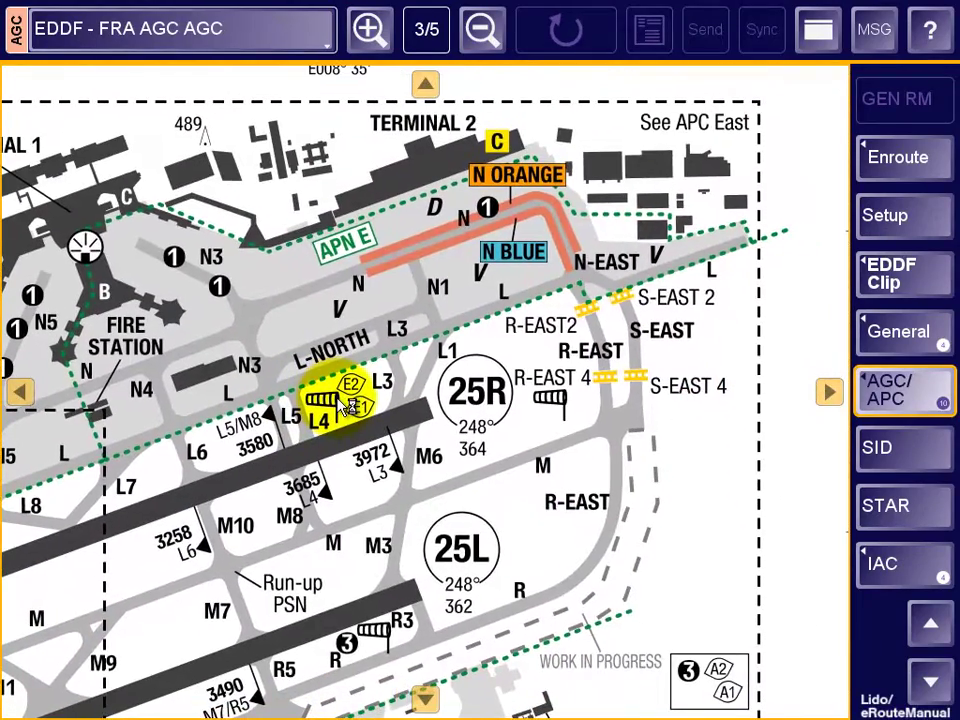
{"action": "left_click", "coordinate": [884, 215]}
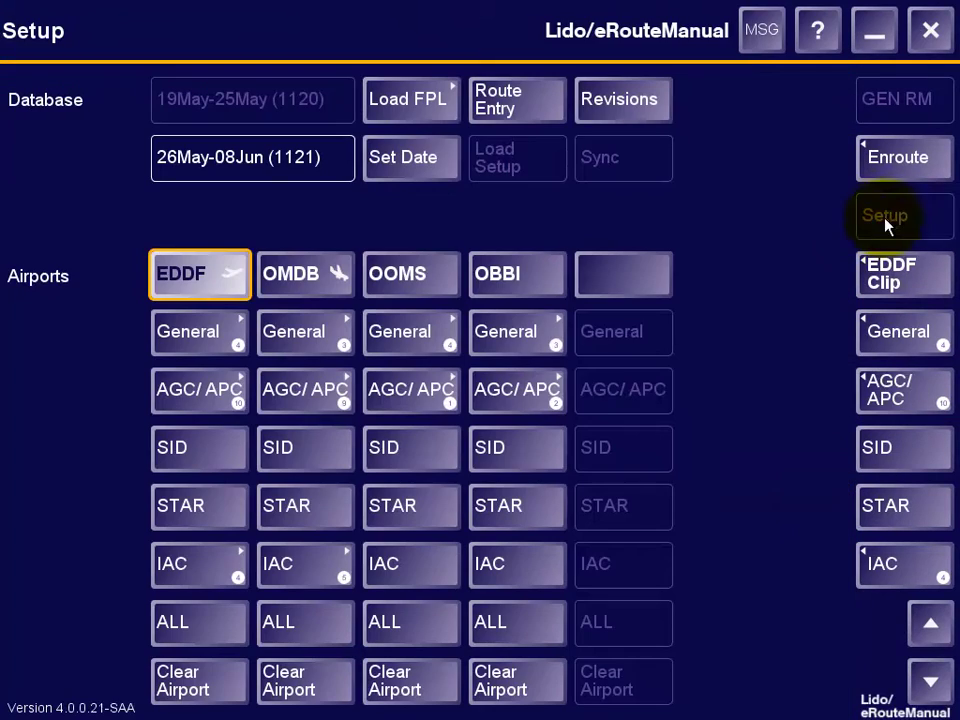
Step: Open the OMDB RNAV (GNSS) 12L approach chart, zoomed in with BOVET and the frequency box in view
{"action": "left_click", "coordinate": [318, 566]}
{"action": "left_click", "coordinate": [430, 588]}
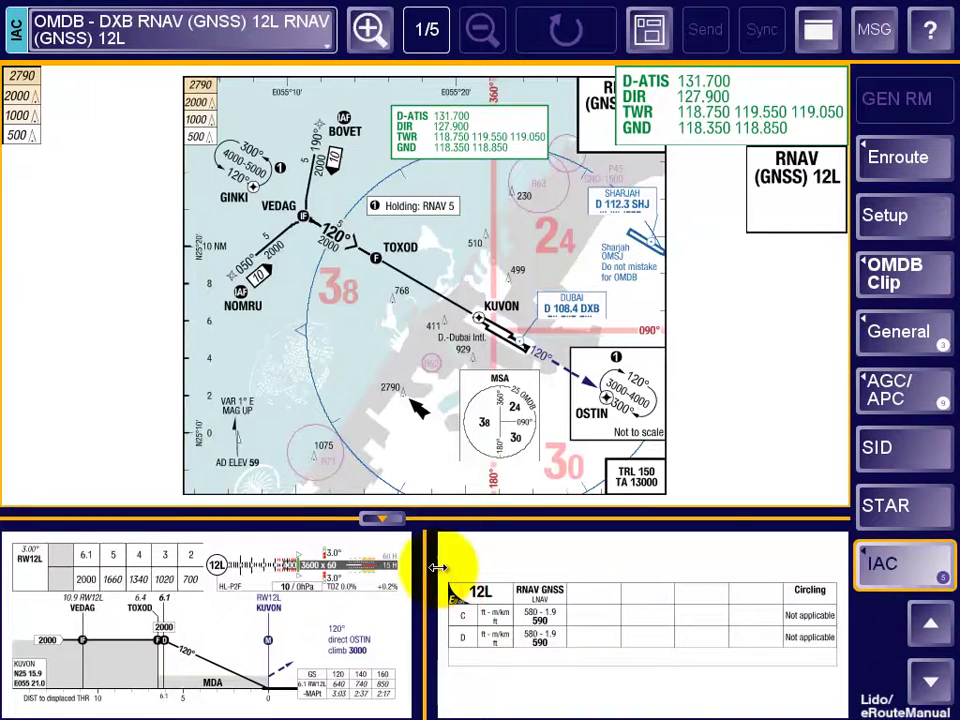
{"action": "left_click", "coordinate": [369, 29]}
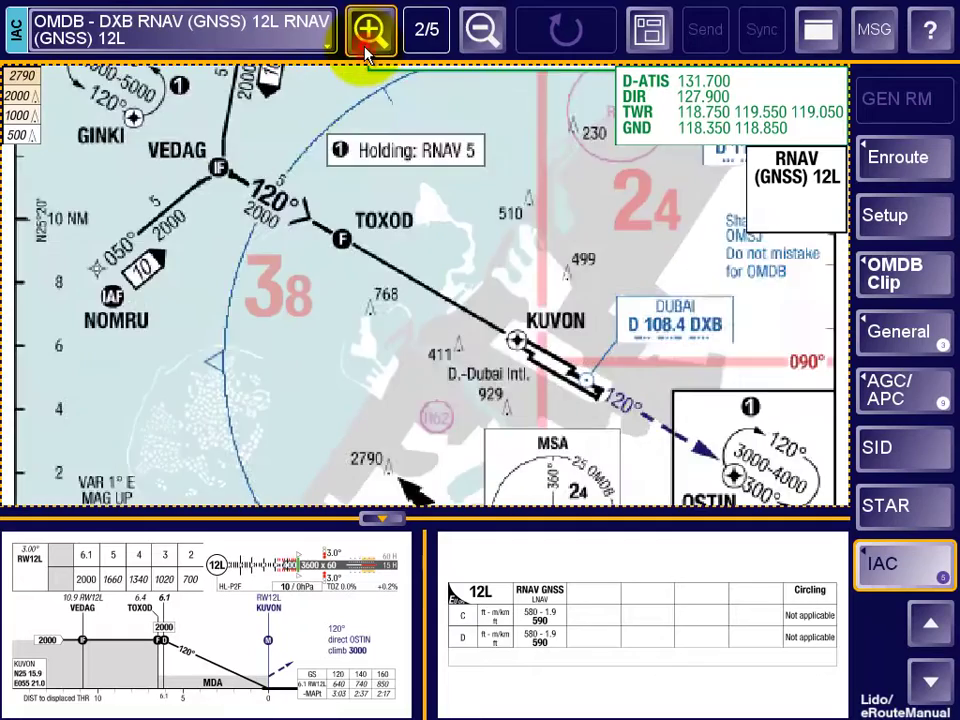
{"action": "left_click", "coordinate": [369, 29]}
{"action": "left_click_drag", "start_coordinate": [315, 167], "coordinate": [561, 386]}
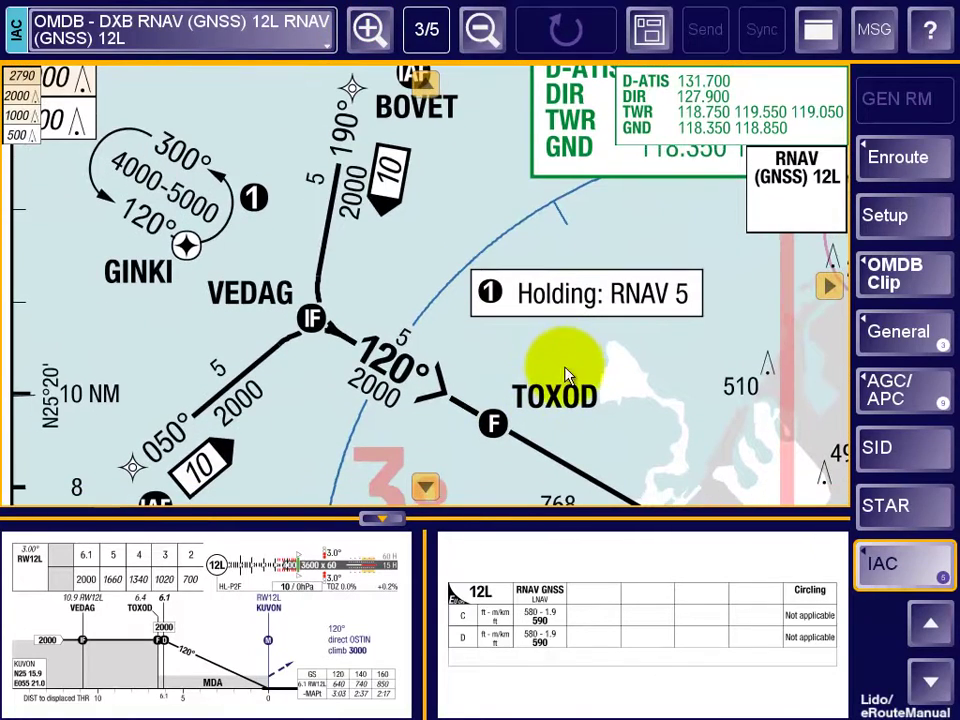
{"action": "left_click_drag", "start_coordinate": [696, 118], "coordinate": [720, 448]}
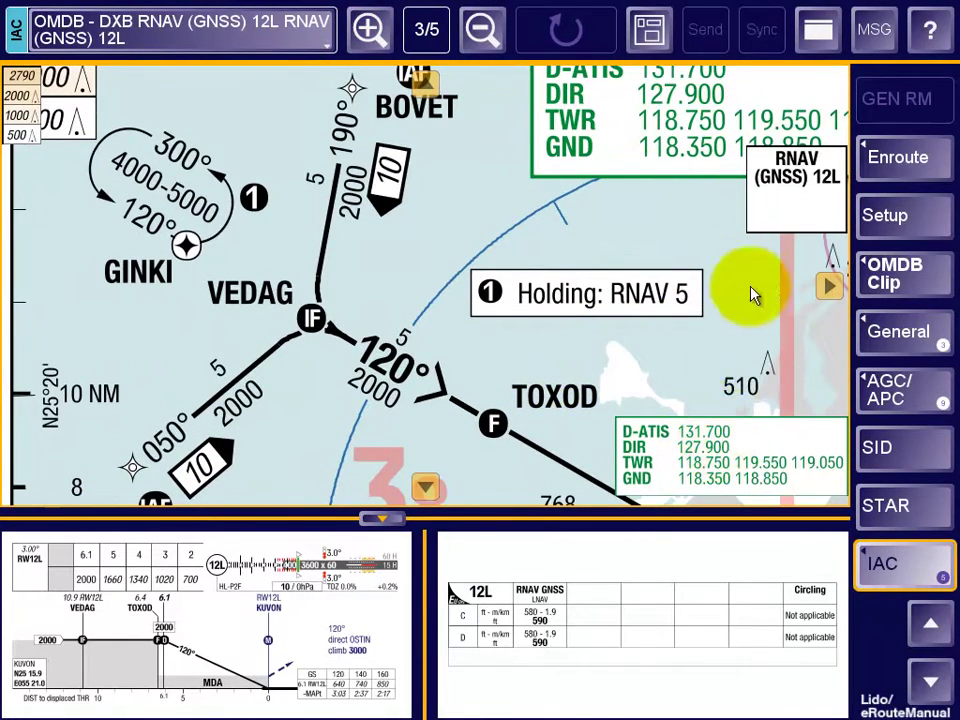
{"action": "left_click_drag", "start_coordinate": [793, 206], "coordinate": [789, 375]}
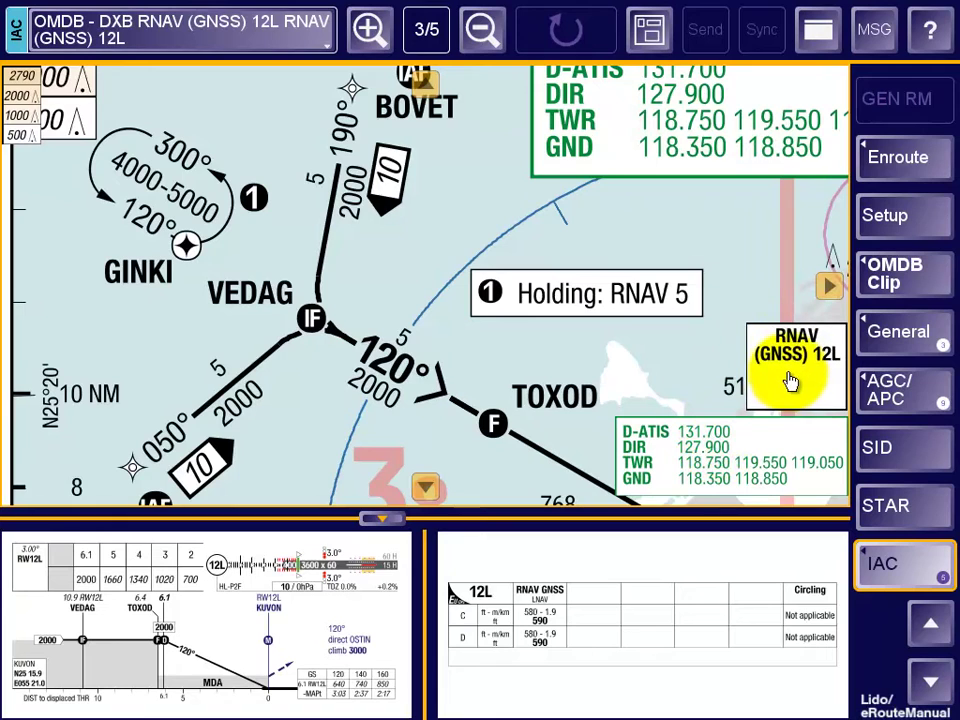
Step: Enlarge the minimums table to show the 12L column, then return to Setup
{"action": "left_click", "coordinate": [663, 580]}
{"action": "left_click", "coordinate": [369, 30]}
{"action": "left_click_drag", "start_coordinate": [544, 553], "coordinate": [757, 607]}
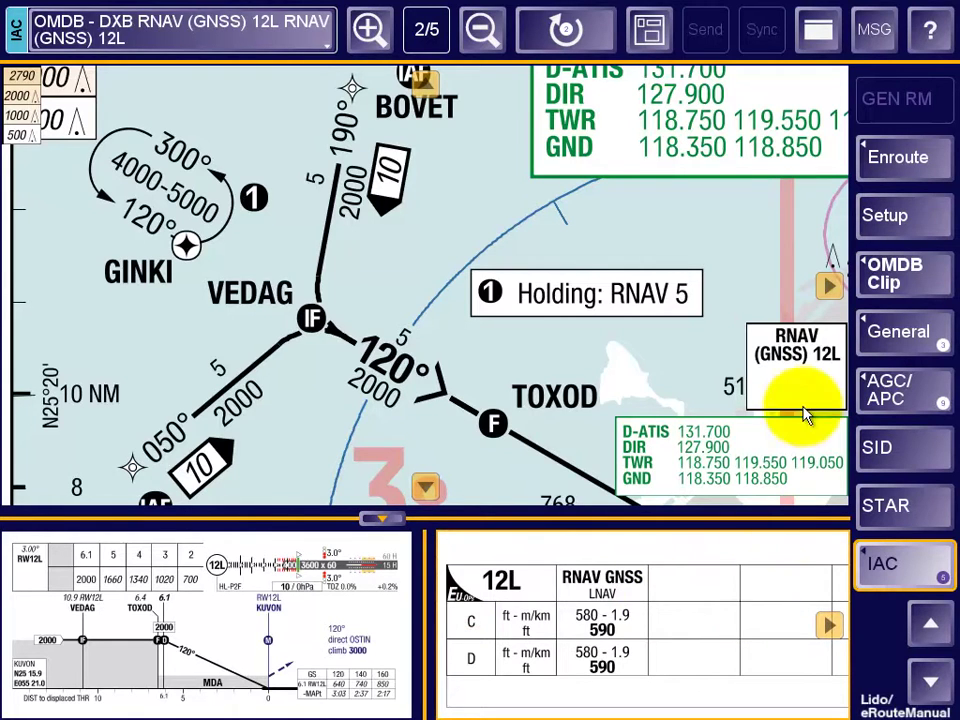
{"action": "left_click", "coordinate": [898, 216]}
Step: Open the Enroute High chart, zoom into Europe and pan north to the Polar North chart around BGTL
{"action": "left_click", "coordinate": [900, 155]}
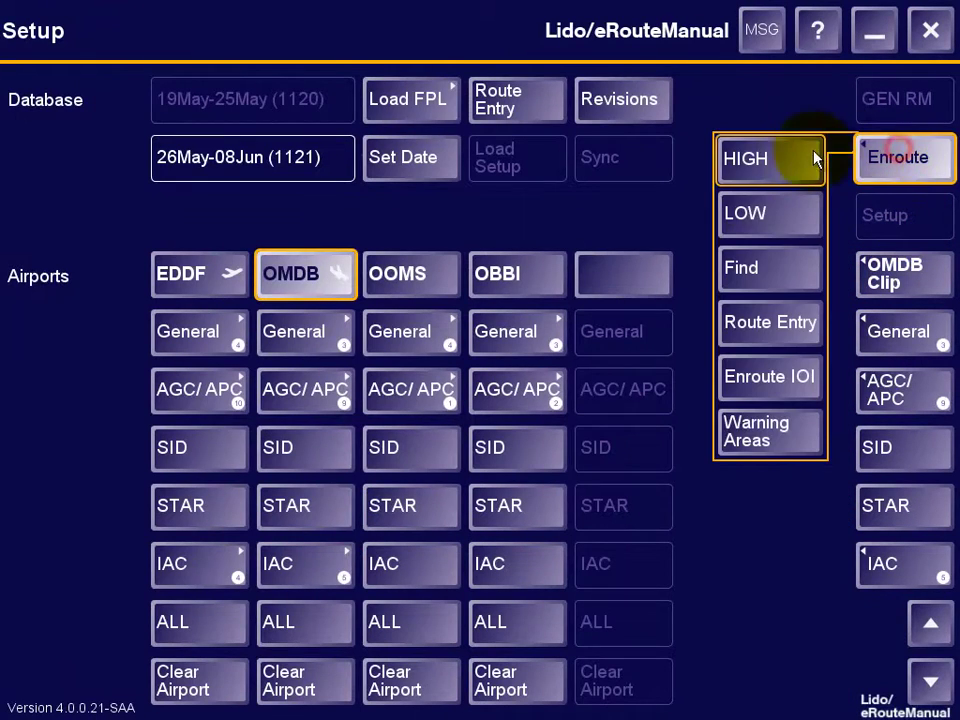
{"action": "left_click", "coordinate": [795, 156]}
{"action": "left_click_drag", "start_coordinate": [418, 249], "coordinate": [474, 305]}
{"action": "left_click_drag", "start_coordinate": [240, 298], "coordinate": [606, 379]}
{"action": "left_click_drag", "start_coordinate": [160, 222], "coordinate": [718, 354]}
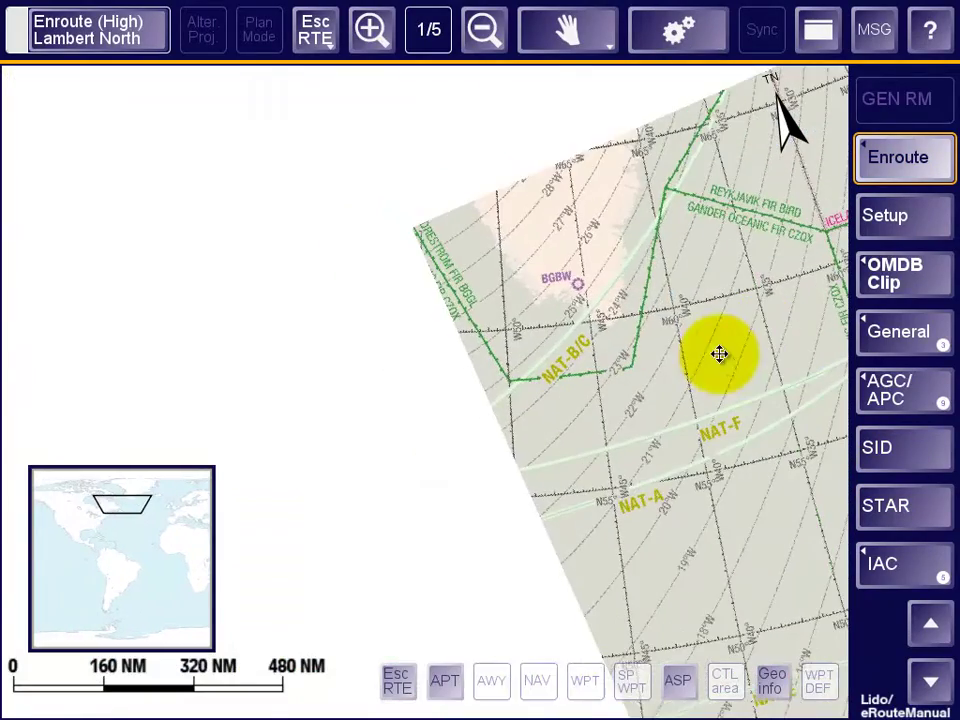
{"action": "left_click_drag", "start_coordinate": [424, 111], "coordinate": [672, 700]}
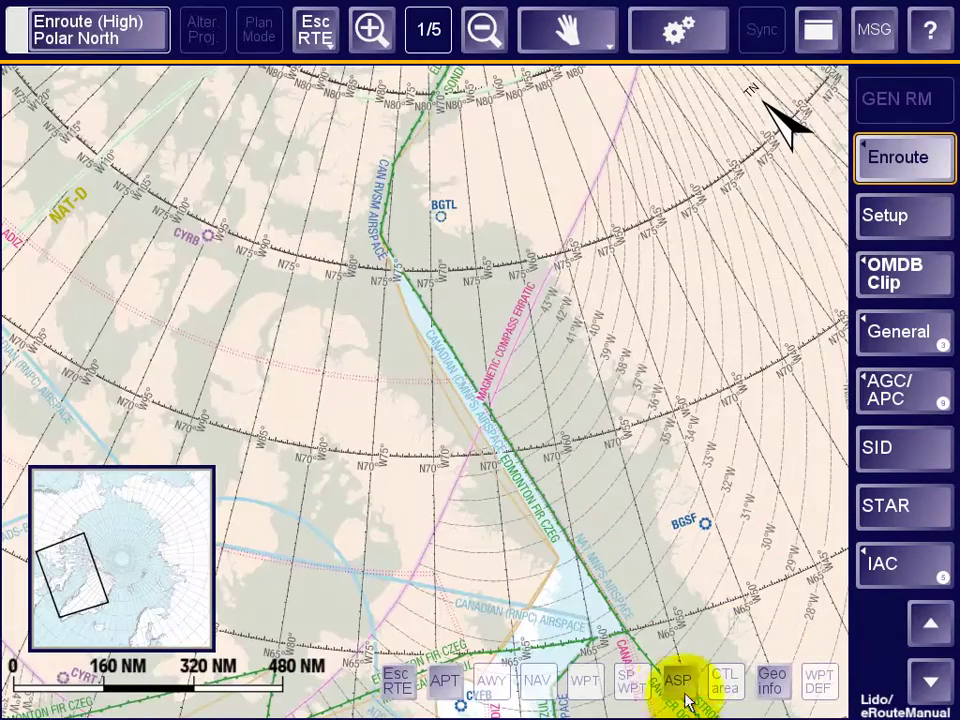
{"action": "left_click_drag", "start_coordinate": [489, 167], "coordinate": [525, 443]}
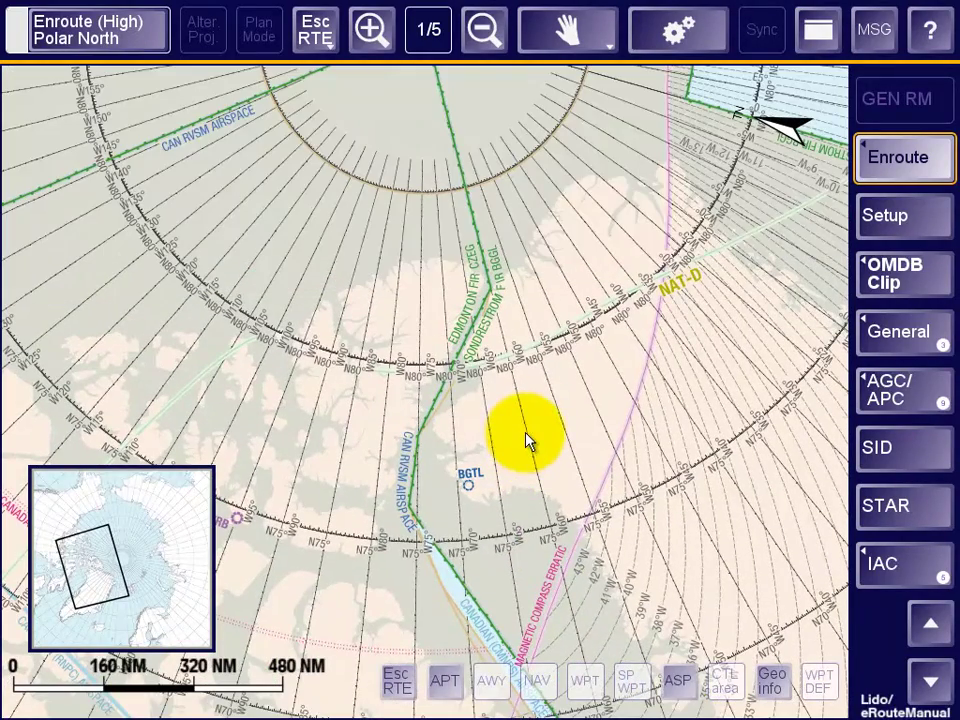
{"action": "left_click", "coordinate": [903, 161]}
Step: Search for FRANKFURT and centre the chart on Frankfurt/Main EDDF
{"action": "left_click", "coordinate": [783, 266]}
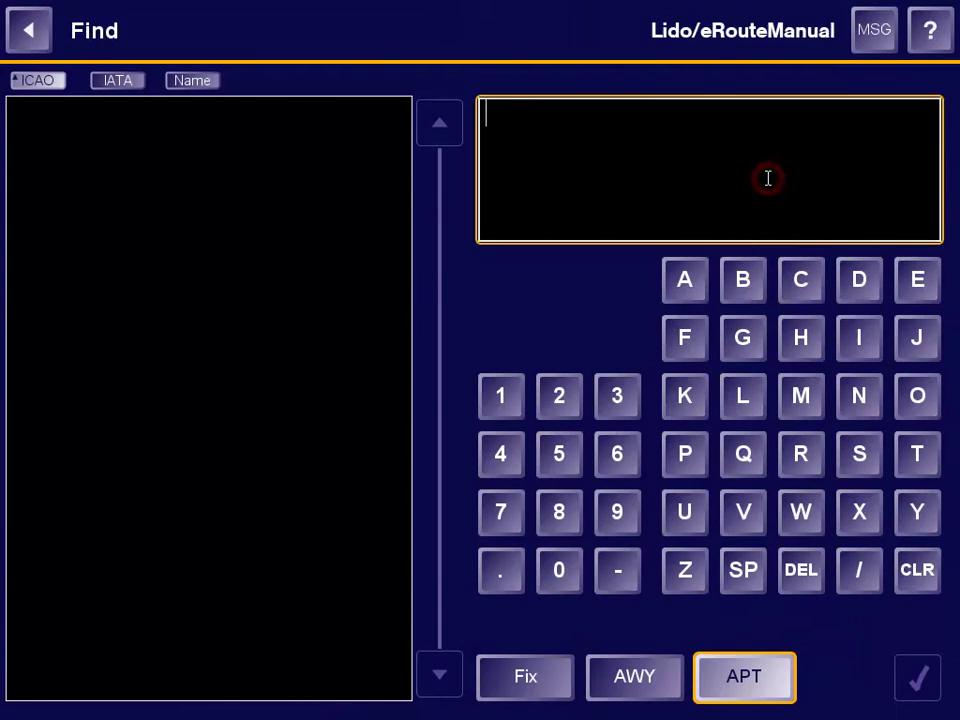
{"action": "type", "text": "FRANKFURT"}
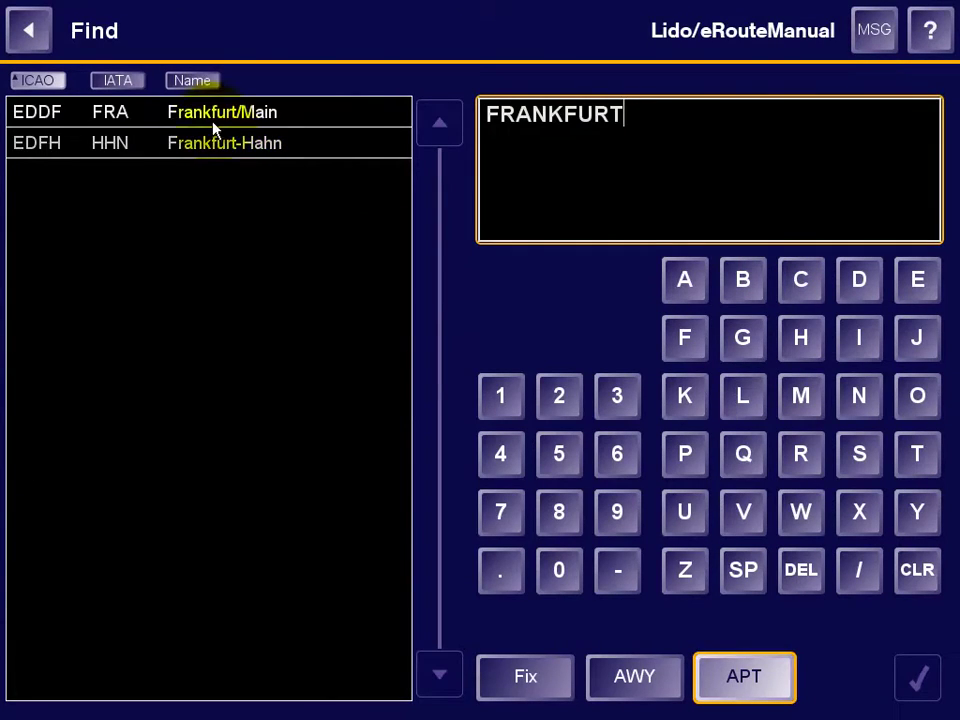
{"action": "left_click", "coordinate": [200, 112]}
{"action": "left_click", "coordinate": [916, 680]}
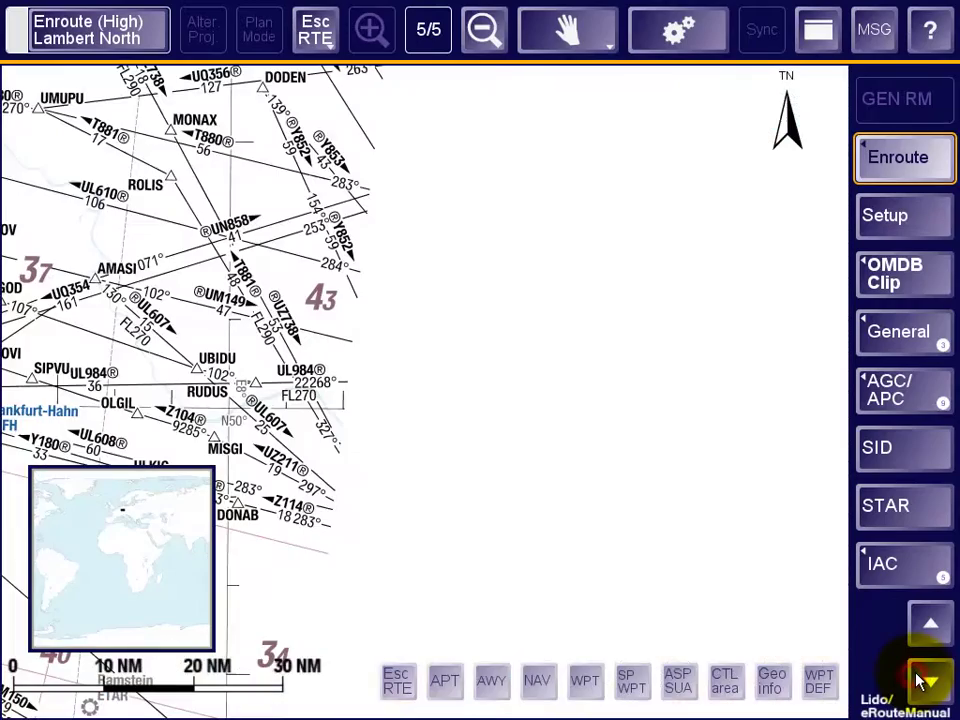
Step: Switch to the Enroute Low chart and toggle airways, navaids and waypoints off and back on
{"action": "left_click", "coordinate": [940, 180]}
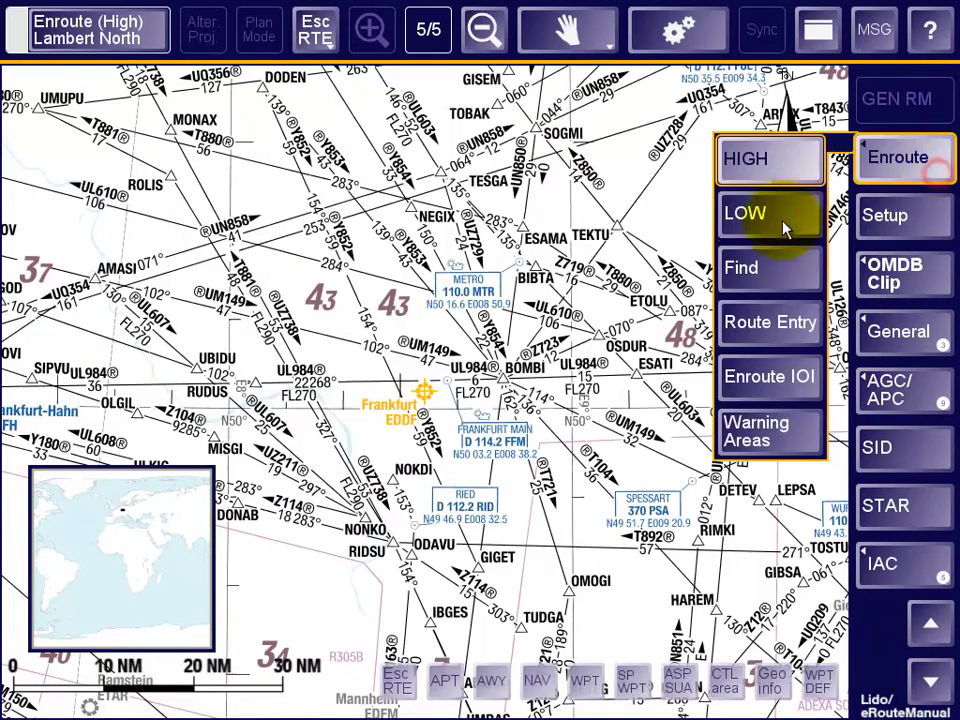
{"action": "left_click", "coordinate": [778, 223]}
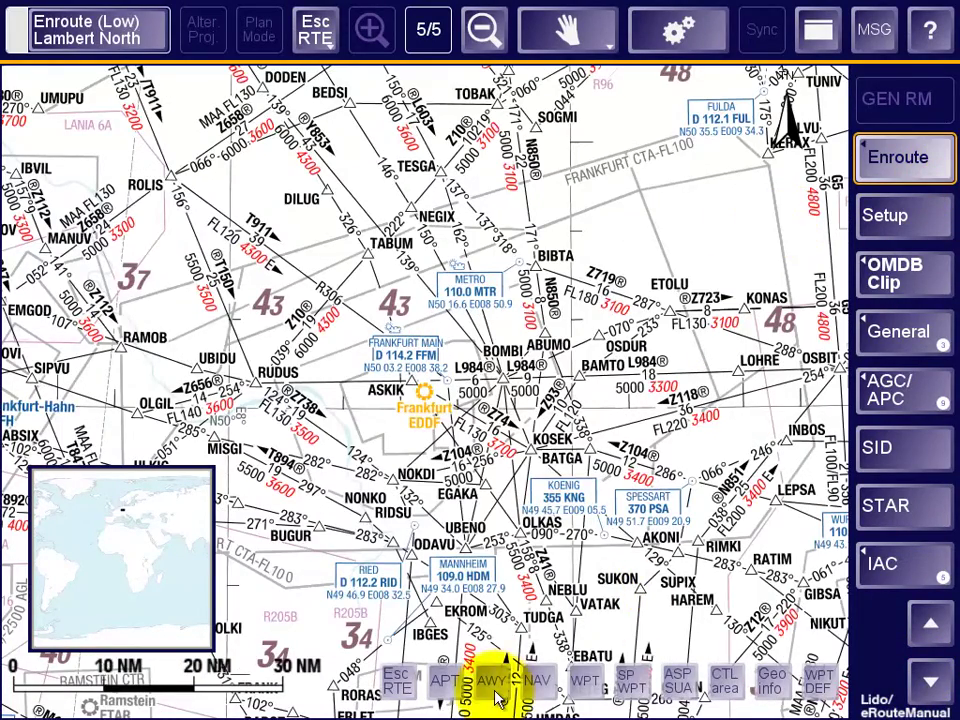
{"action": "left_click", "coordinate": [494, 683]}
{"action": "left_click", "coordinate": [538, 683]}
{"action": "left_click", "coordinate": [588, 684]}
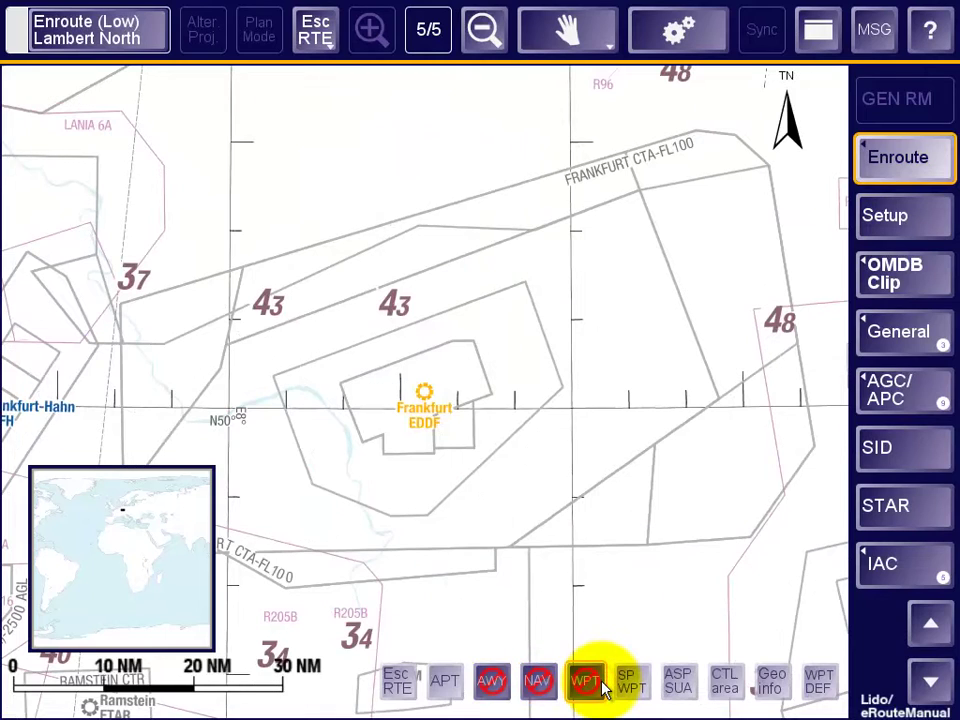
{"action": "left_click", "coordinate": [586, 684]}
{"action": "left_click", "coordinate": [538, 683]}
{"action": "left_click", "coordinate": [494, 683]}
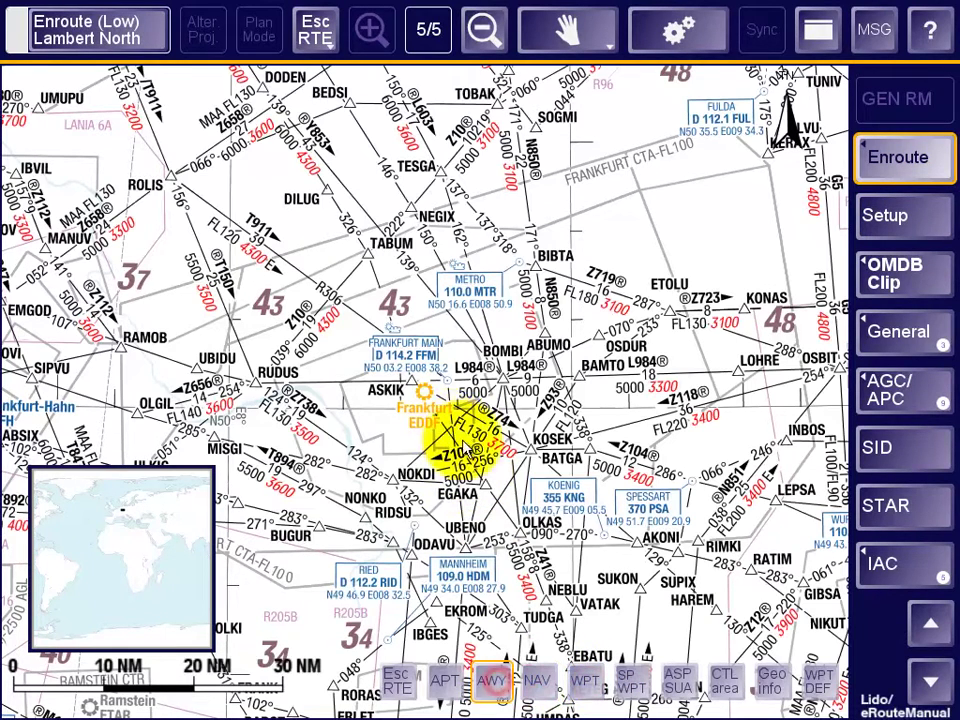
Step: Show Frankfurt EDDF's airport attributes, then list nearby objects and view airway L984
{"action": "left_click", "coordinate": [427, 400]}
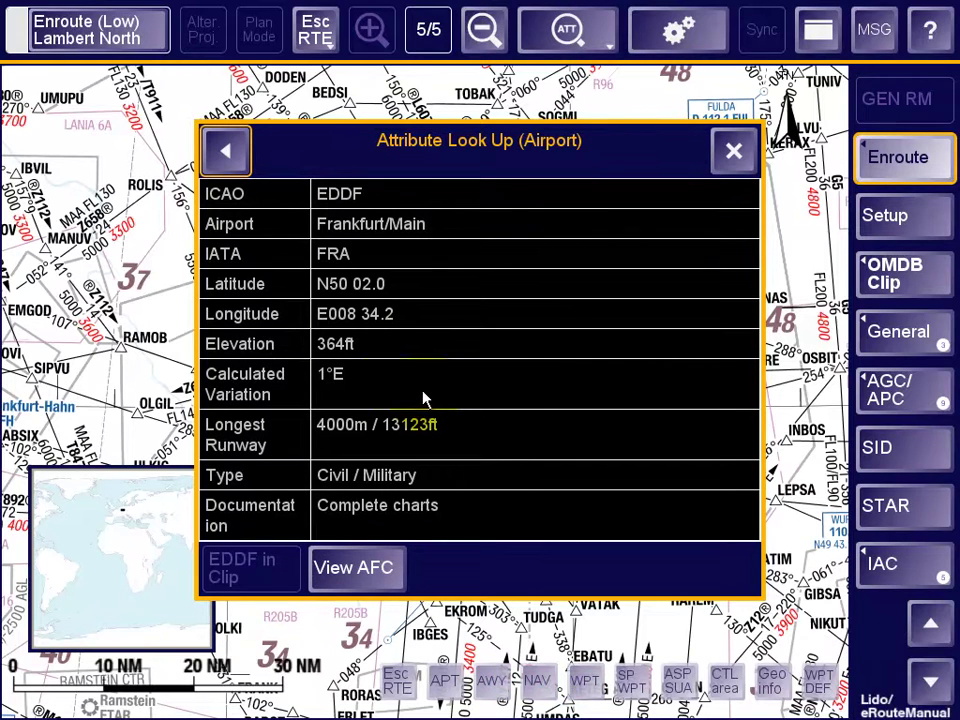
{"action": "left_click", "coordinate": [238, 155]}
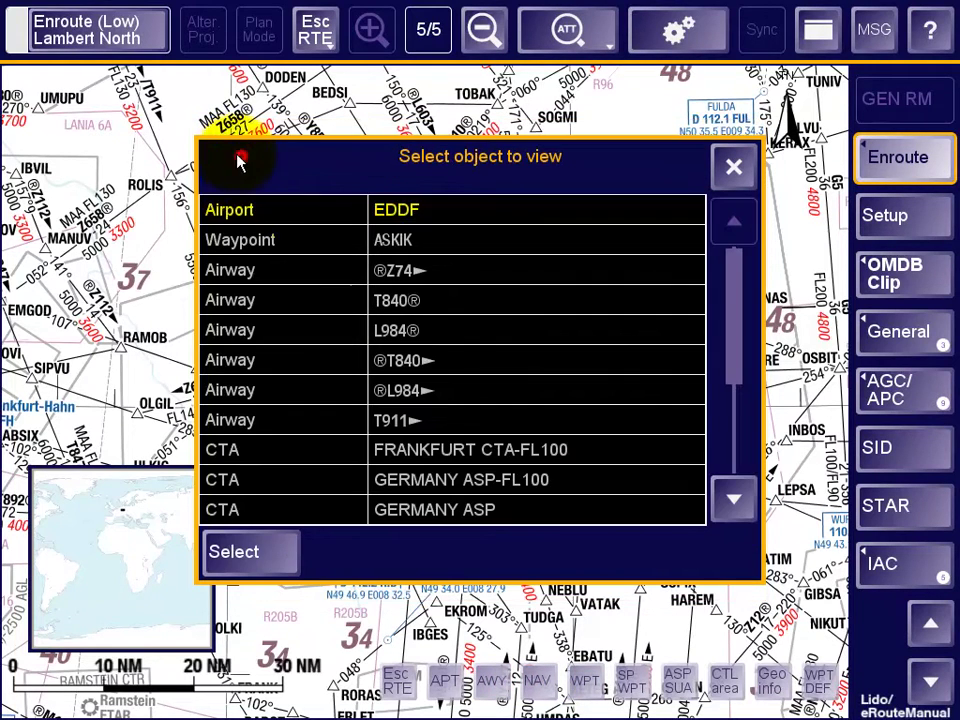
{"action": "left_click", "coordinate": [418, 331]}
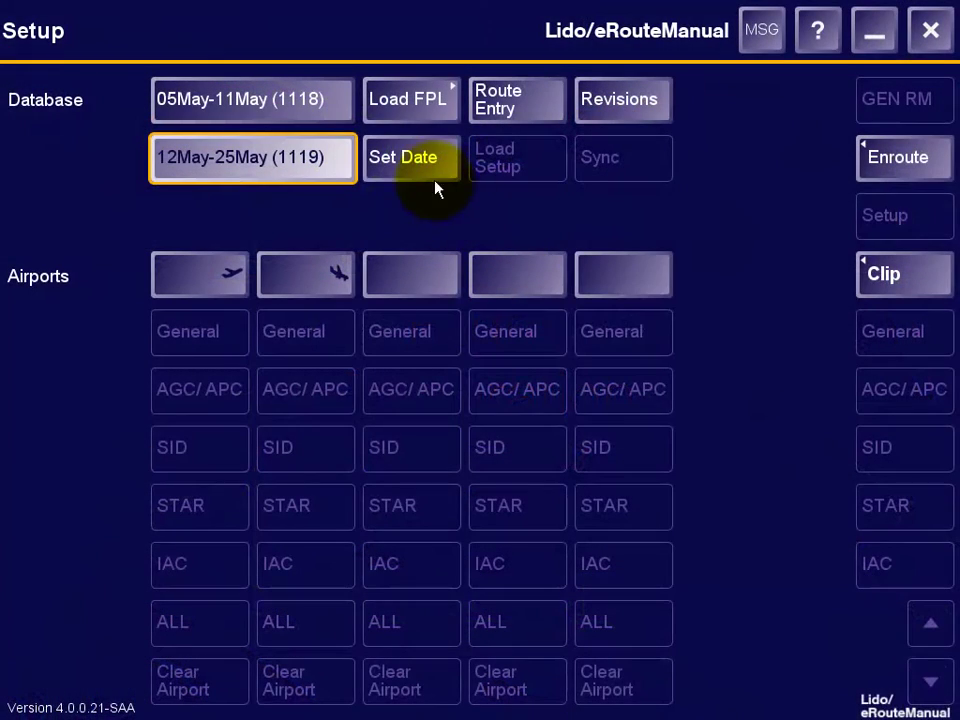
Step: Load the stored flight plan with KORD, KLAX, KONT, KSAN and KLAS, then go to Enroute
{"action": "left_click", "coordinate": [418, 100]}
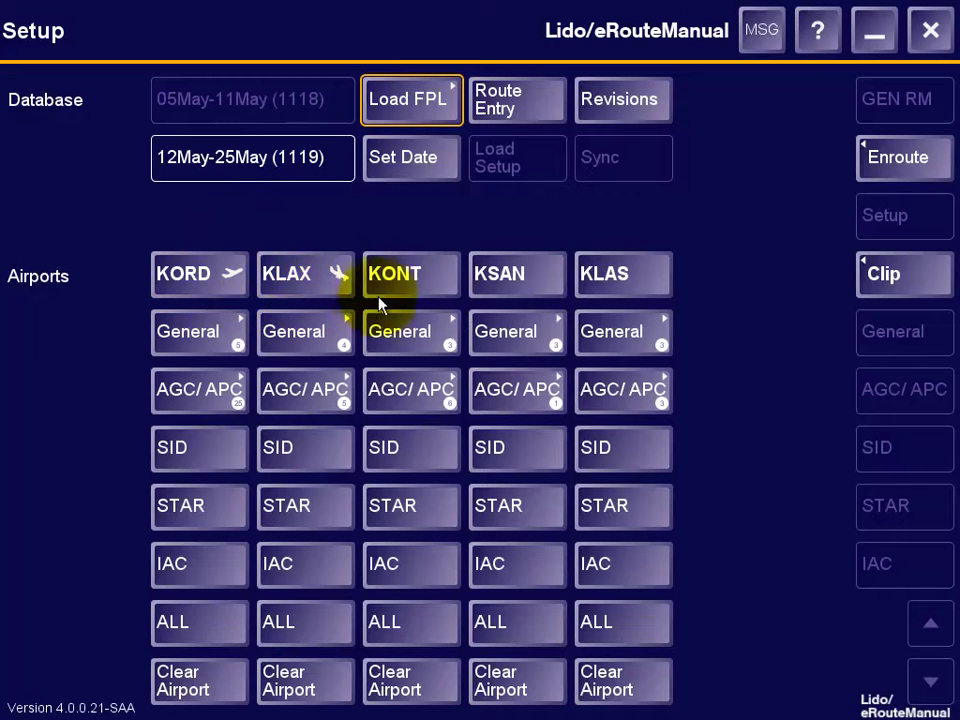
{"action": "key", "text": "Tab"}
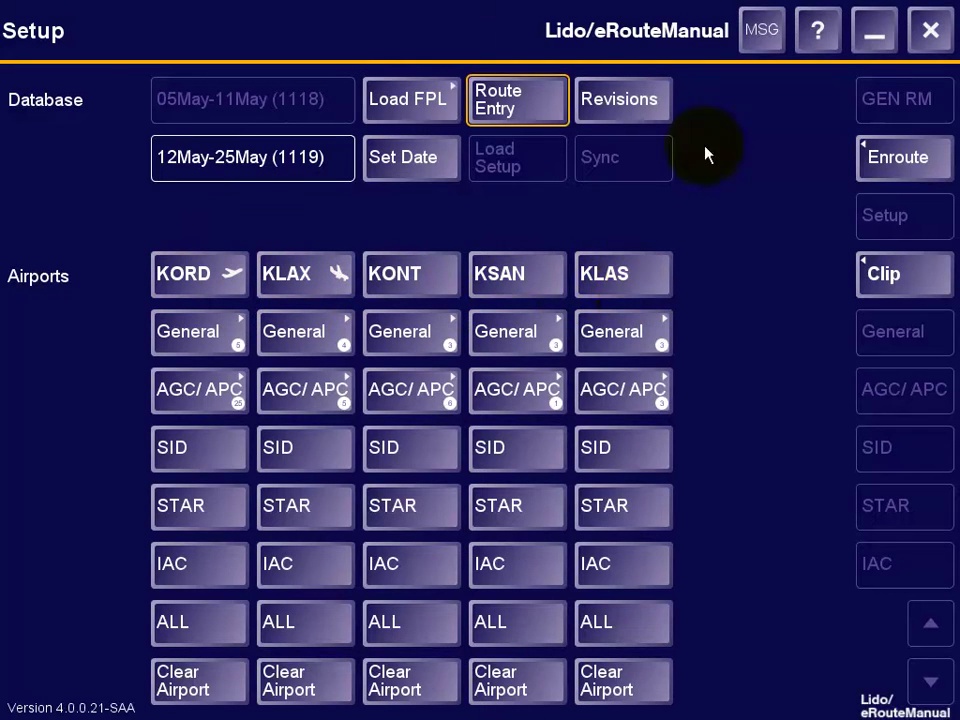
{"action": "left_click", "coordinate": [885, 165]}
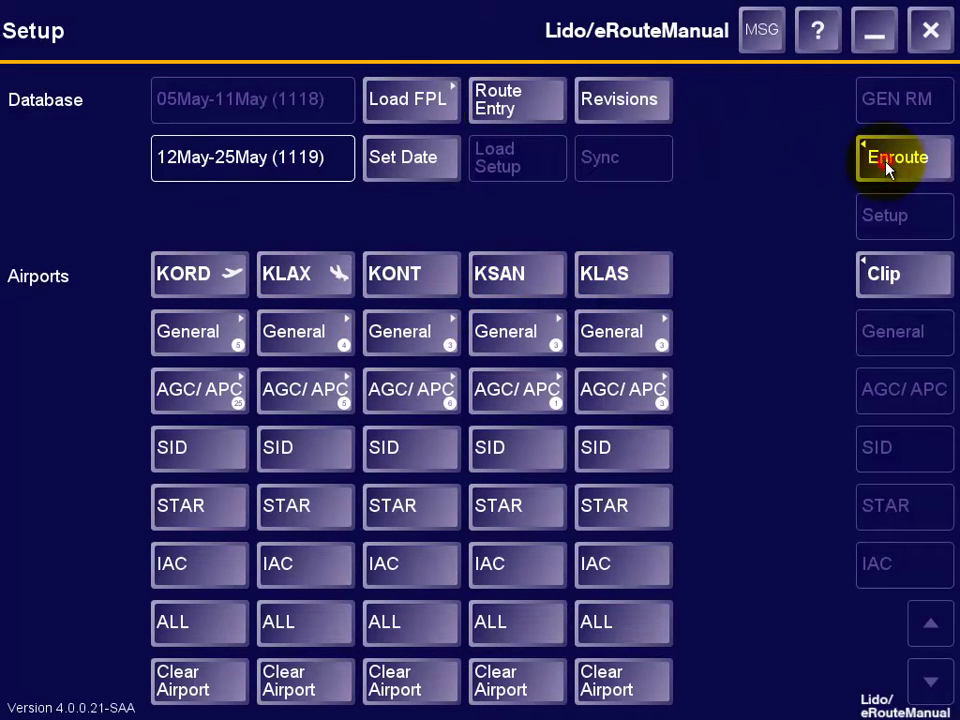
Step: Show the route on the Enroute High chart with the Warnings & SUAs list moved off the route line
{"action": "left_click", "coordinate": [785, 158]}
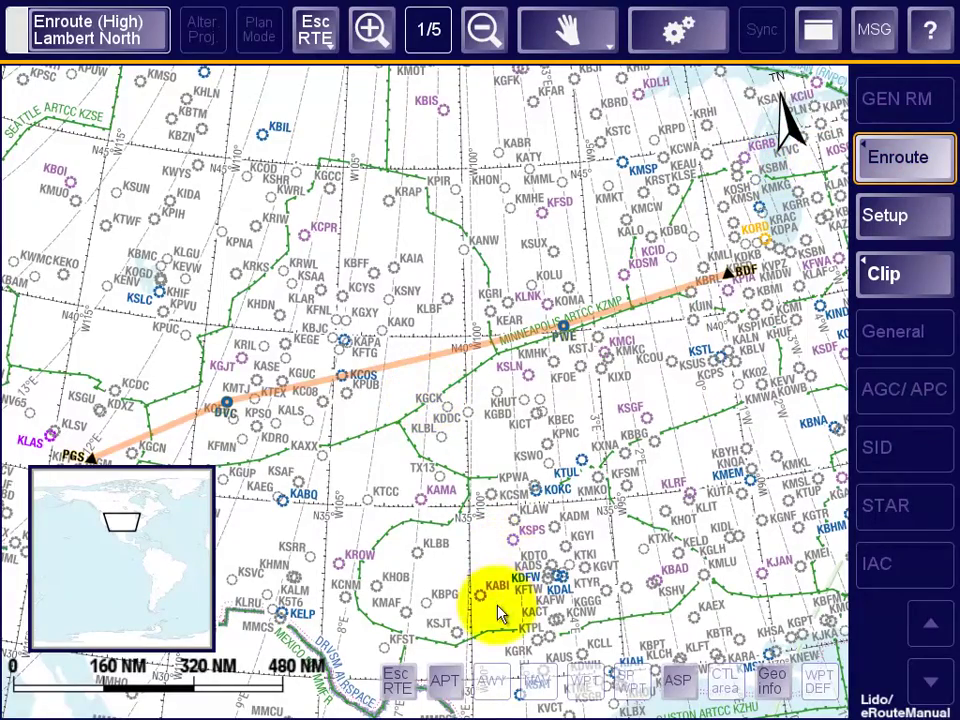
{"action": "left_click_drag", "start_coordinate": [495, 600], "coordinate": [508, 458]}
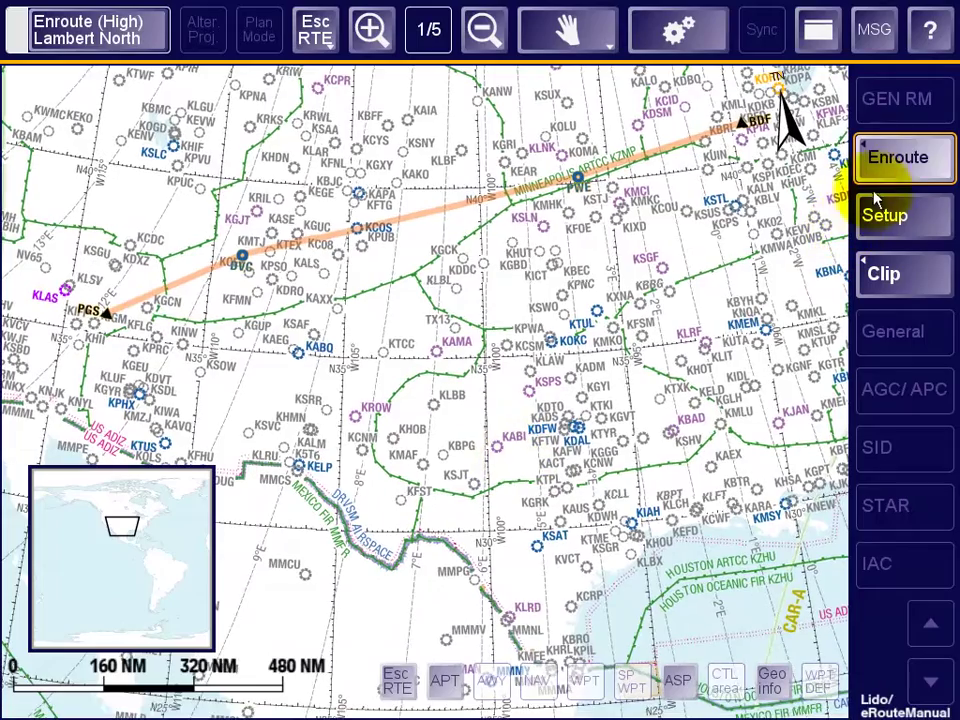
{"action": "left_click", "coordinate": [890, 162]}
{"action": "left_click", "coordinate": [776, 424]}
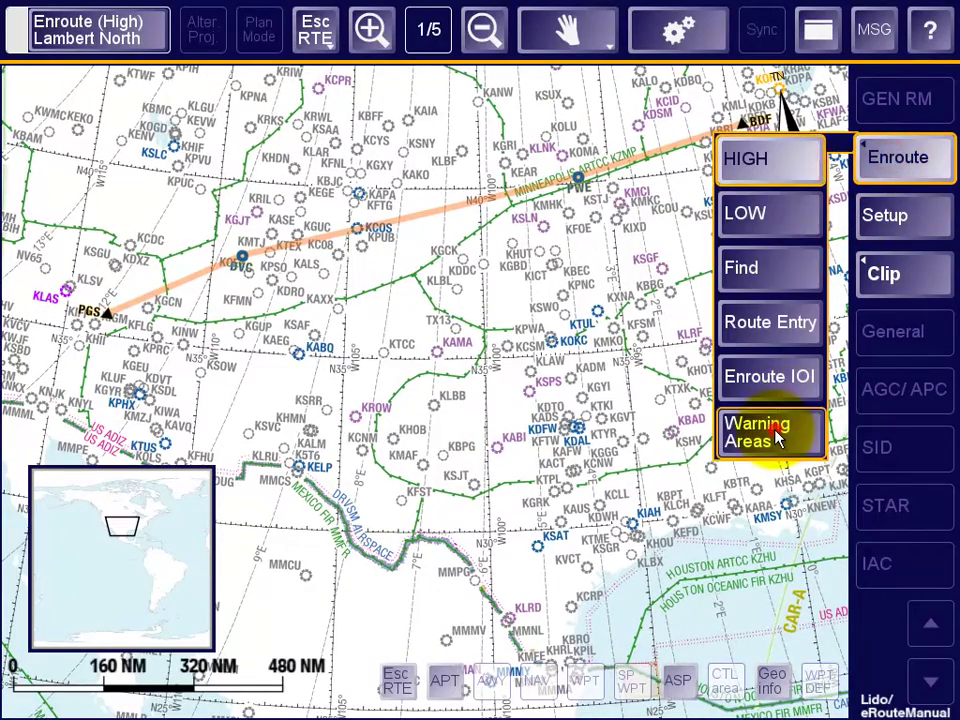
{"action": "left_click_drag", "start_coordinate": [566, 141], "coordinate": [632, 342]}
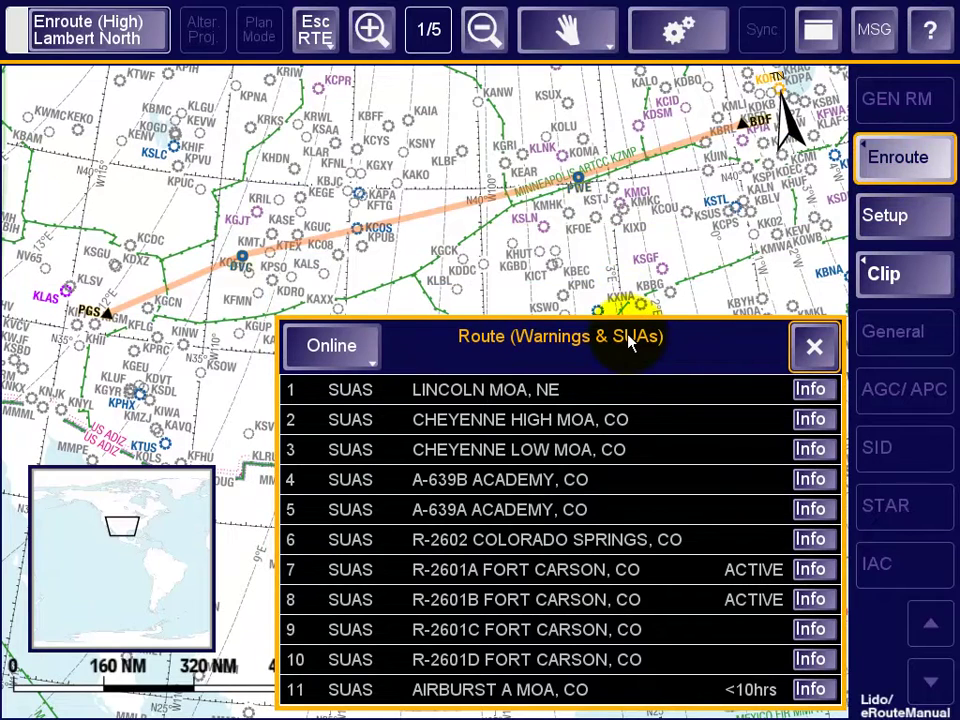
Step: Highlight each of the 11 route SUAs, LINCOLN MOA to AIRBURST A MOA, then open R-2601A FORT CARSON details
{"action": "left_click", "coordinate": [600, 392]}
{"action": "left_click", "coordinate": [597, 421]}
{"action": "left_click", "coordinate": [607, 451]}
{"action": "left_click", "coordinate": [603, 481]}
{"action": "left_click", "coordinate": [603, 512]}
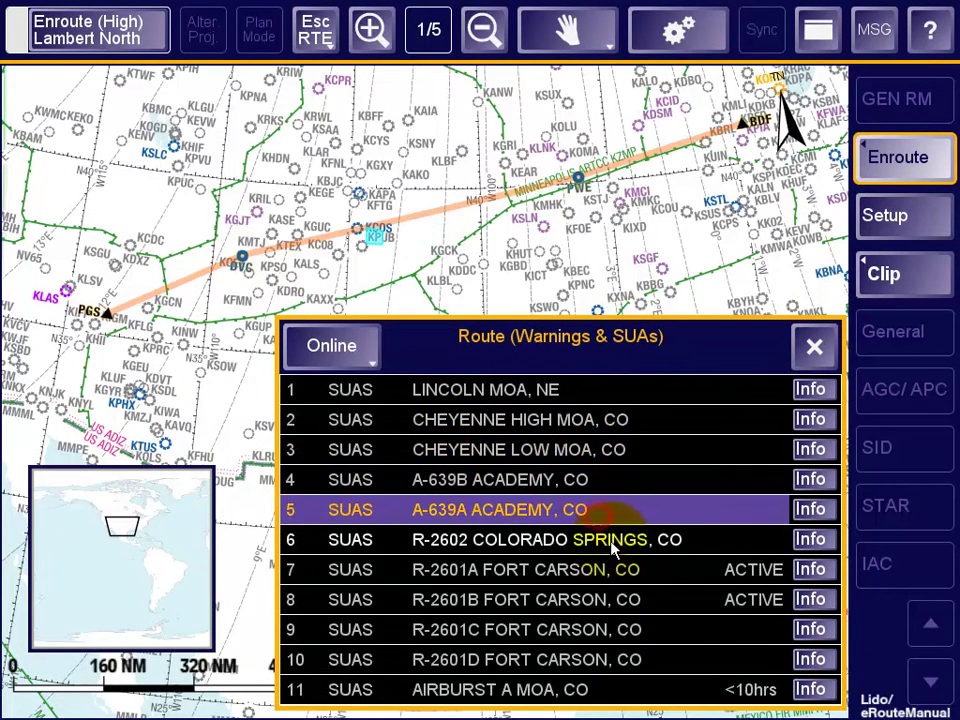
{"action": "left_click", "coordinate": [612, 541]}
{"action": "left_click", "coordinate": [606, 570]}
{"action": "left_click", "coordinate": [607, 599]}
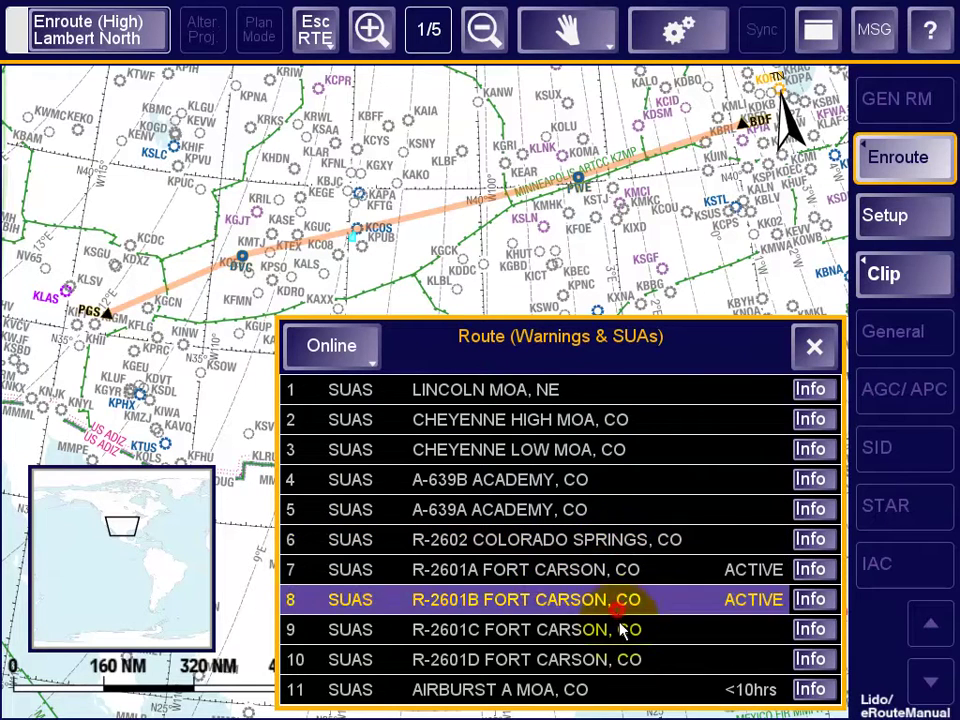
{"action": "left_click", "coordinate": [626, 629]}
{"action": "left_click", "coordinate": [616, 659]}
{"action": "left_click", "coordinate": [620, 690]}
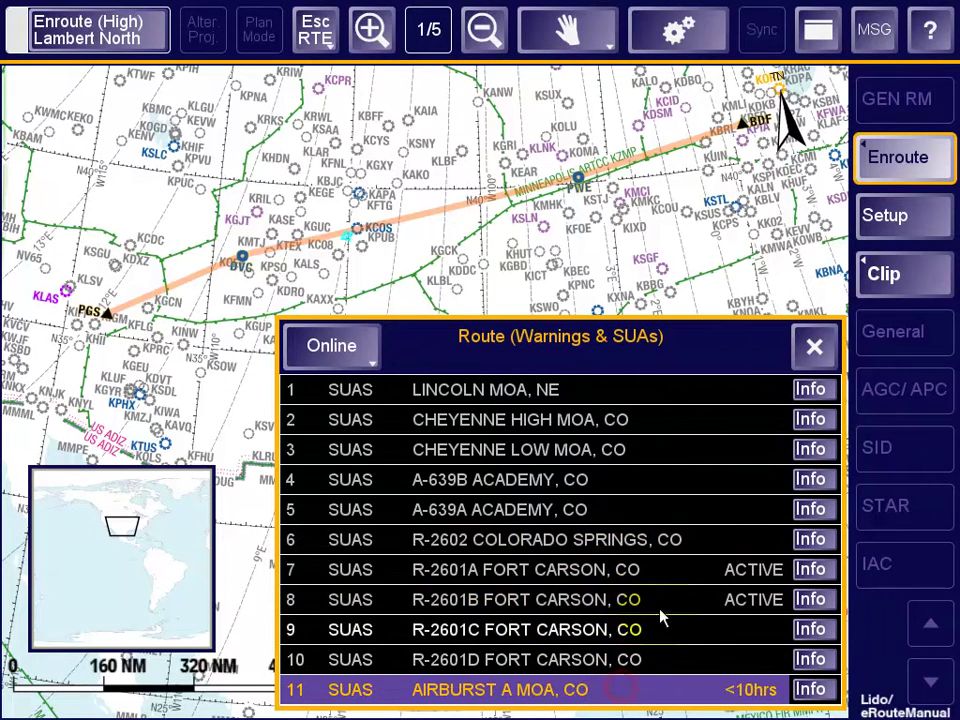
{"action": "left_click", "coordinate": [658, 578]}
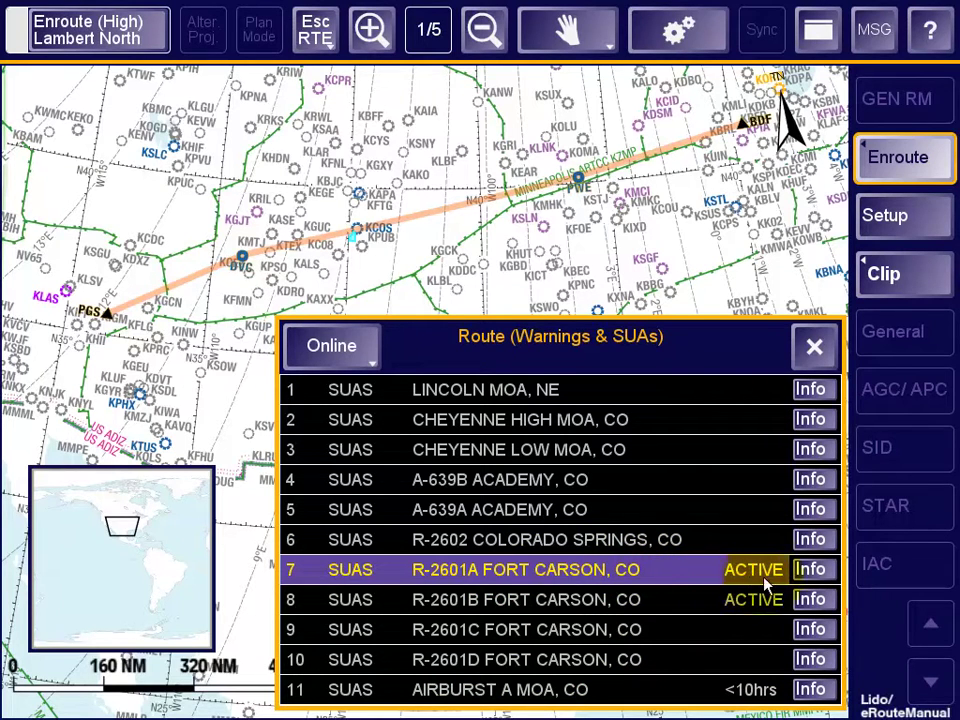
{"action": "left_click", "coordinate": [808, 569]}
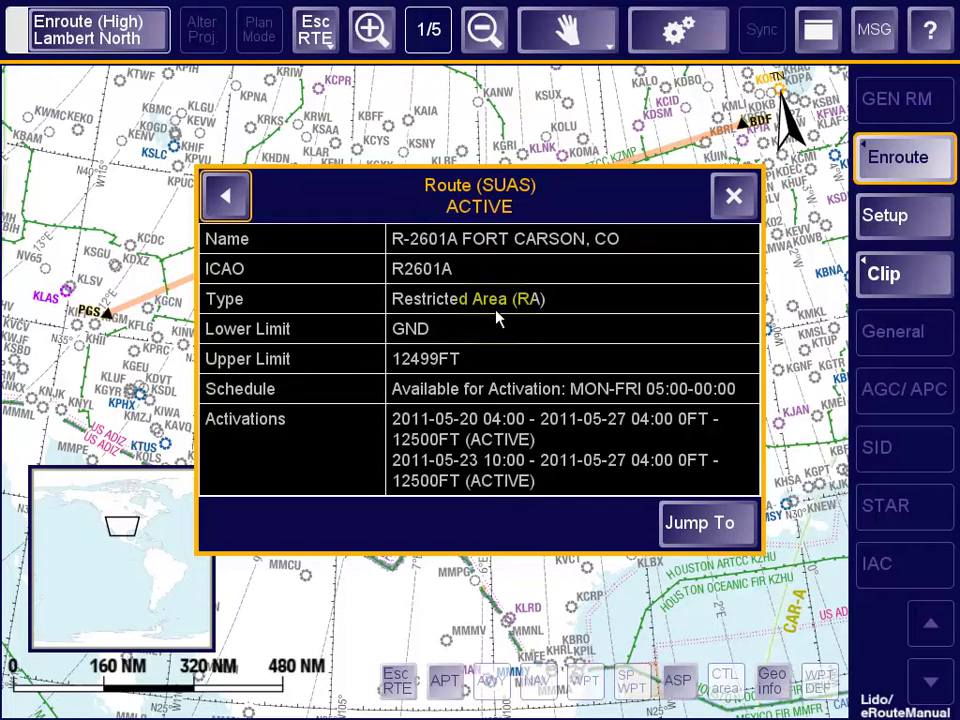
Step: Centre the chart on R-2601A near Colorado Springs, close its details and reopen the warnings list
{"action": "left_click", "coordinate": [688, 518]}
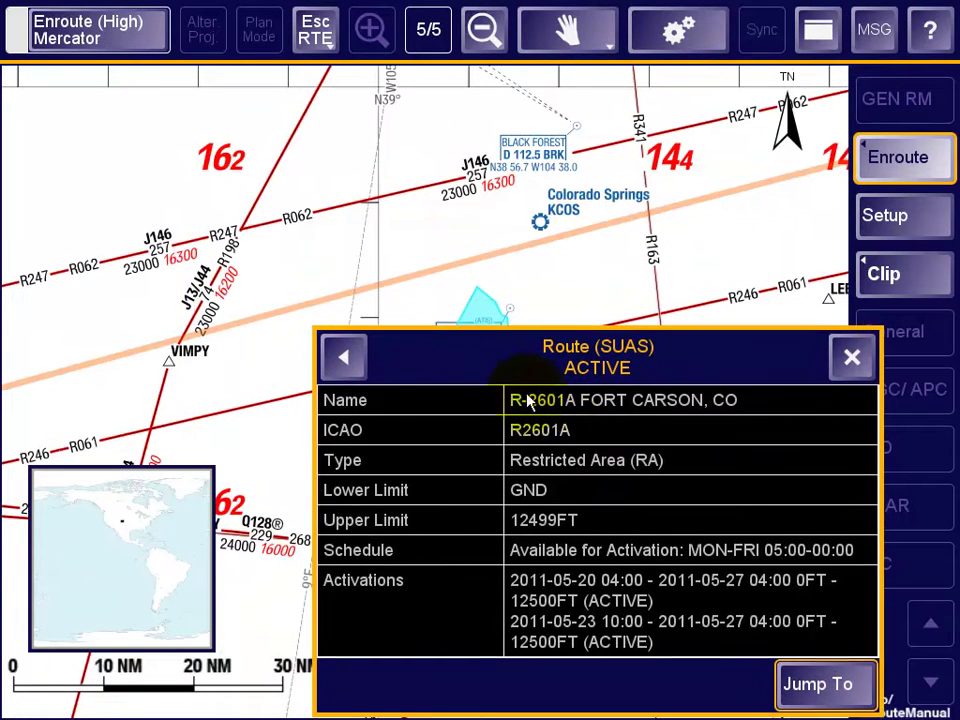
{"action": "left_click", "coordinate": [352, 358]}
{"action": "left_click", "coordinate": [463, 311]}
{"action": "left_click_drag", "start_coordinate": [555, 291], "coordinate": [525, 257]}
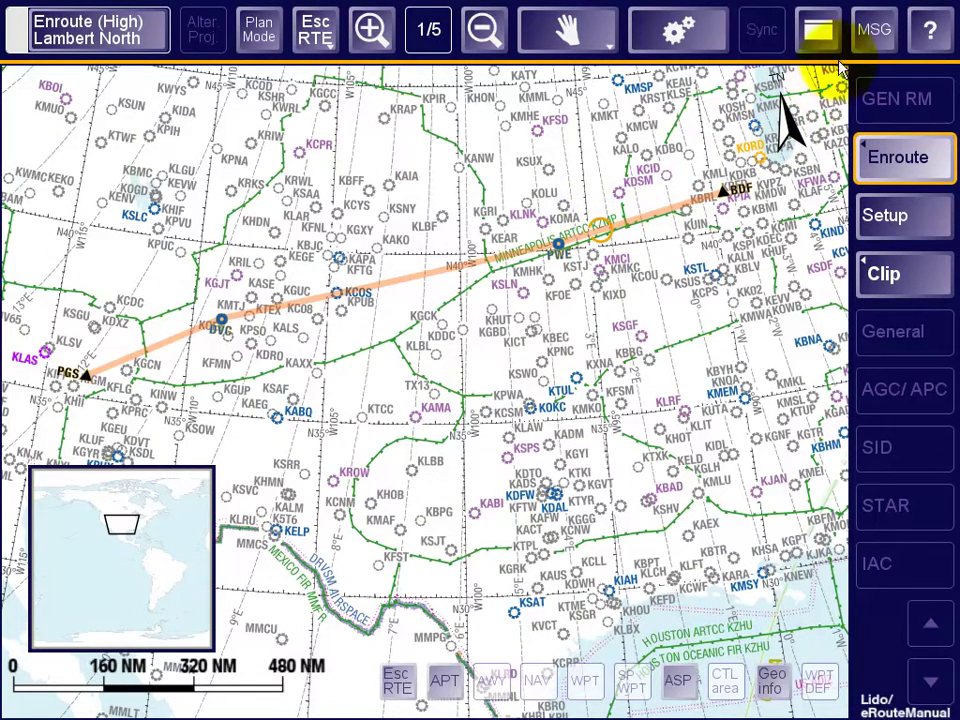
Step: Open the SUA messages and view details of the R-2601D FORT CARSON reservation change
{"action": "left_click", "coordinate": [873, 29]}
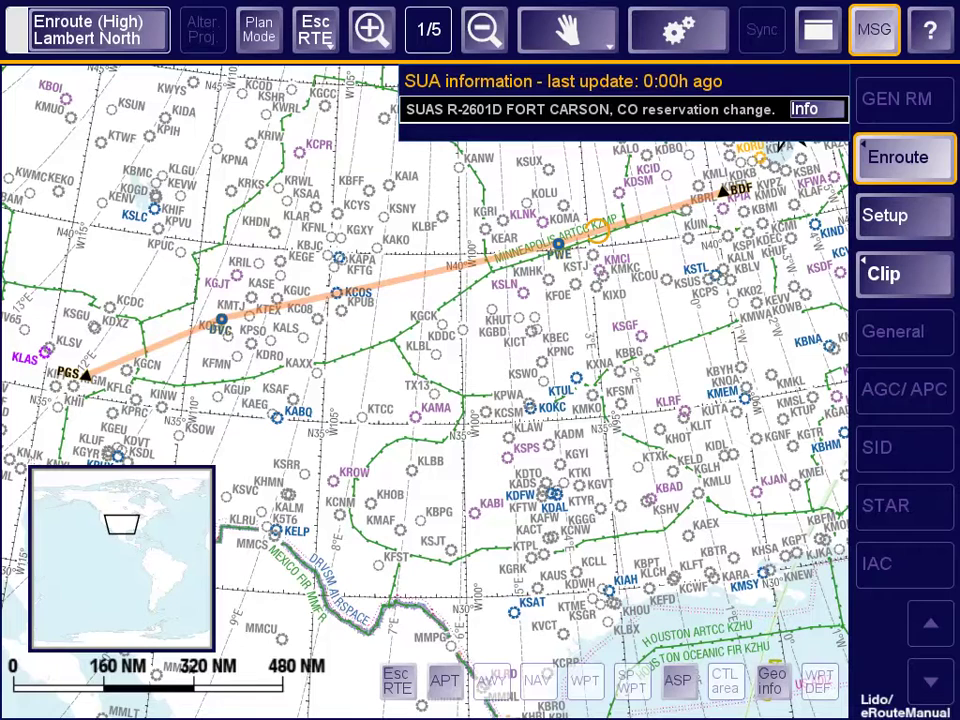
{"action": "left_click", "coordinate": [642, 113]}
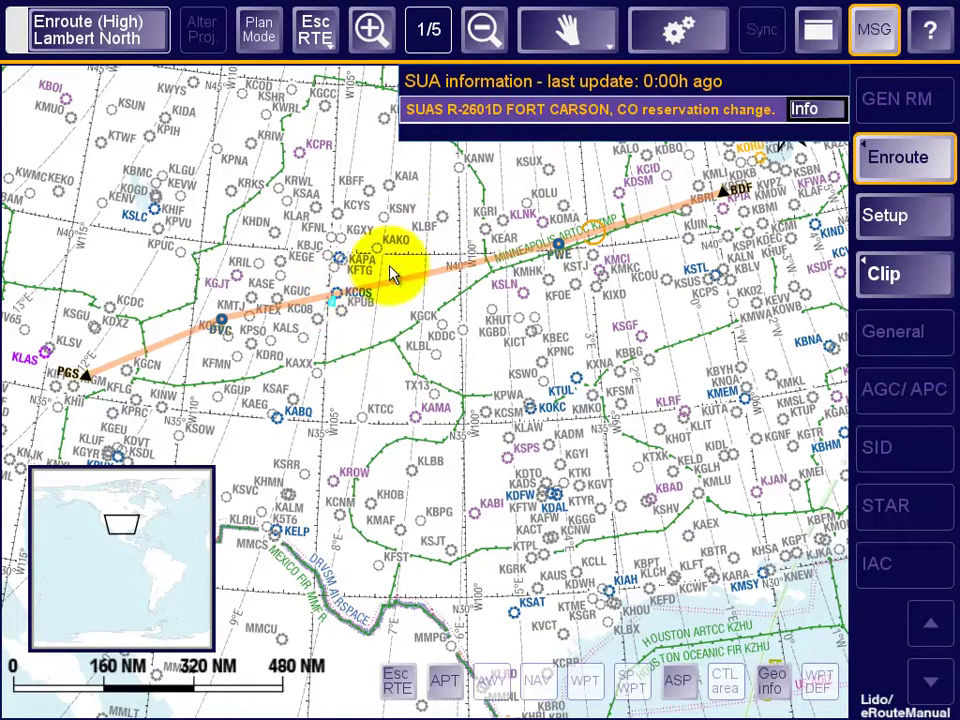
{"action": "left_click", "coordinate": [812, 110]}
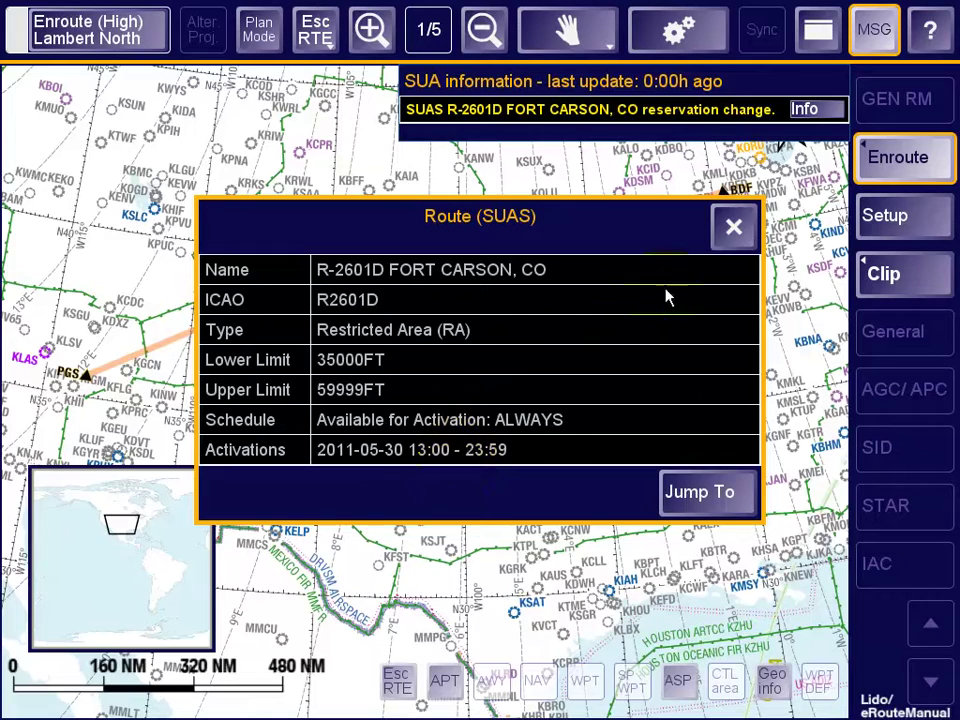
Step: Close the R-2601D details and list the warning areas along the route
{"action": "left_click", "coordinate": [728, 236]}
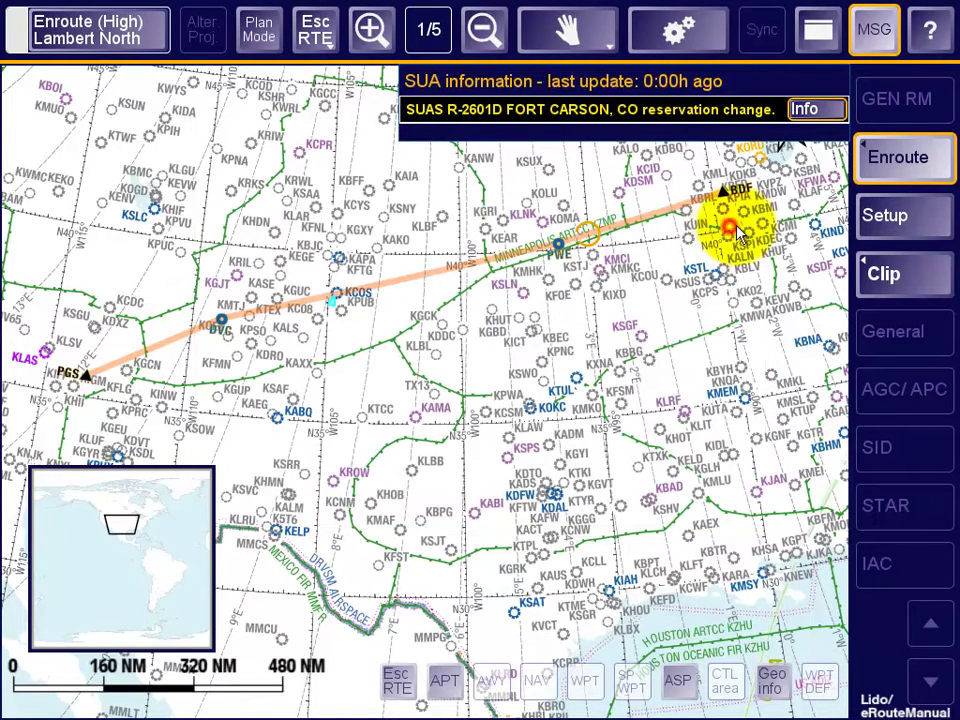
{"action": "left_click", "coordinate": [870, 165]}
{"action": "left_click", "coordinate": [762, 424]}
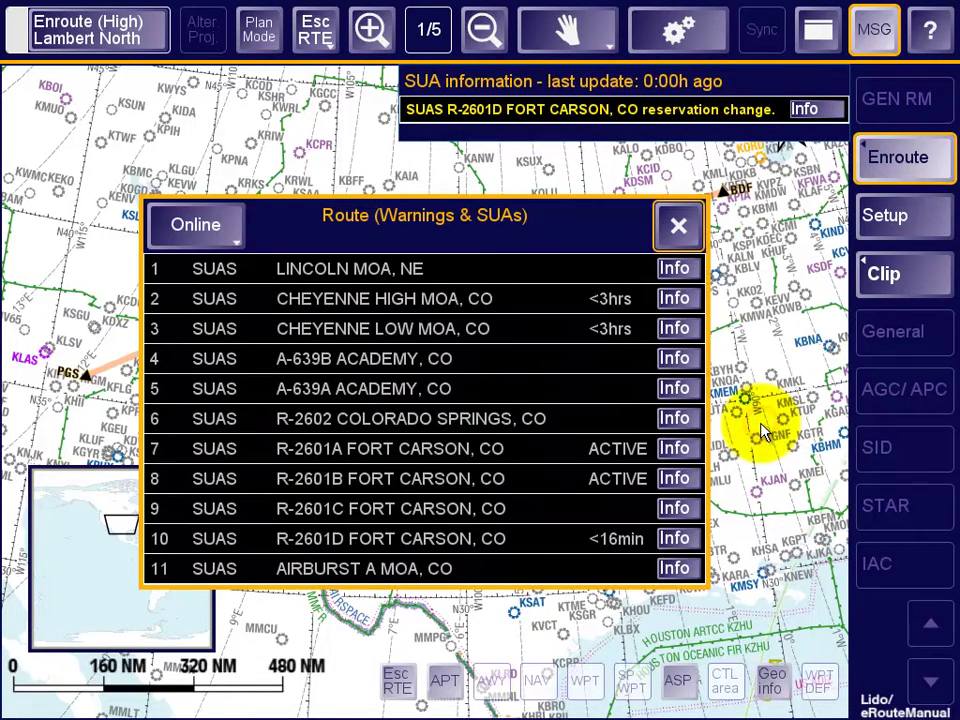
Step: Select R-2601D FORT CARSON, now marked <15min, and center the chart on it
{"action": "left_click", "coordinate": [619, 540]}
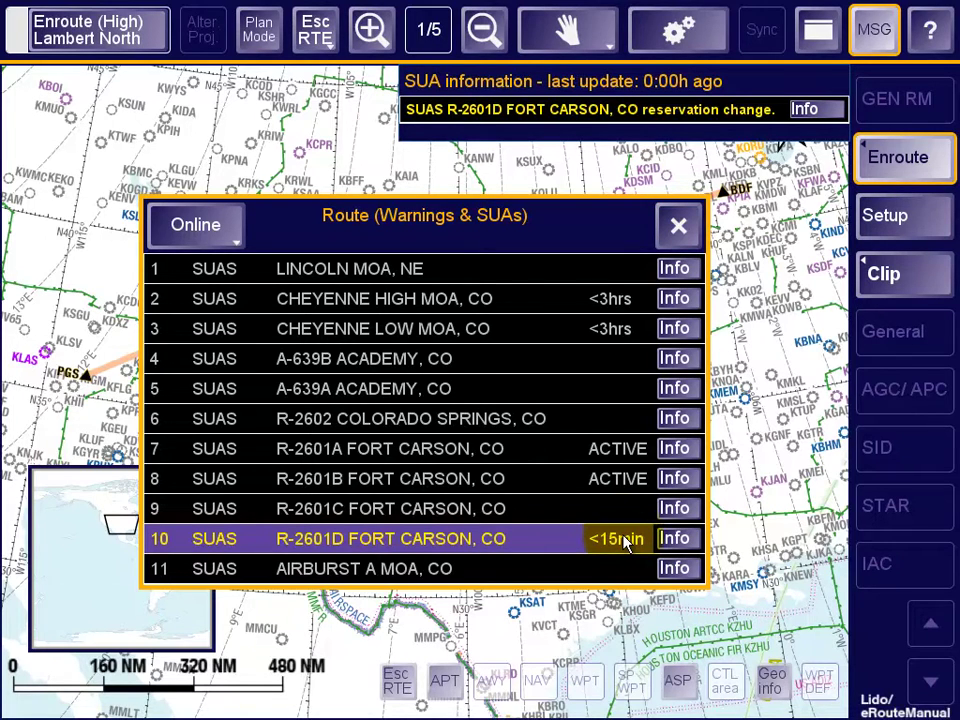
{"action": "left_click", "coordinate": [679, 539]}
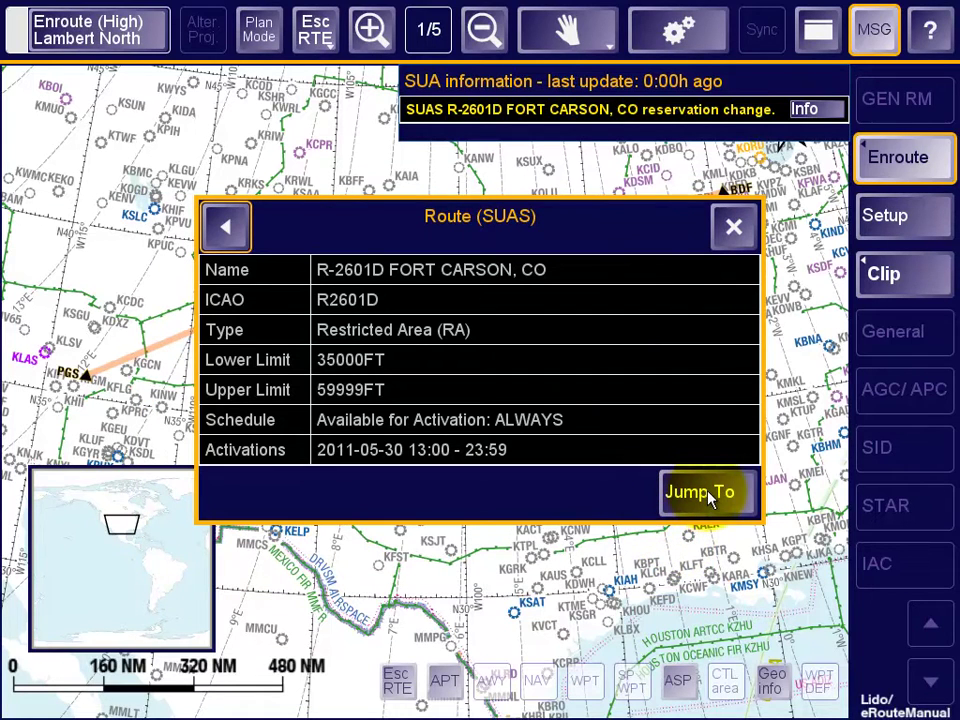
{"action": "left_click", "coordinate": [702, 494]}
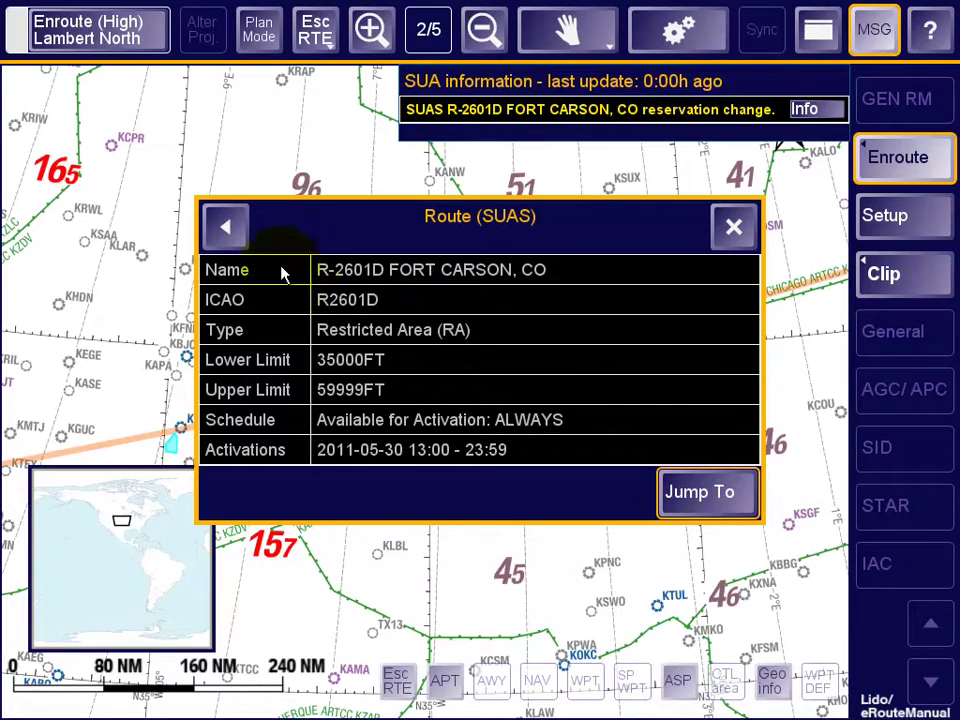
Step: Go back to the route's SUA list, move it aside, and pan the route chart to show the new R-2601D proximity alert
{"action": "left_click", "coordinate": [236, 238]}
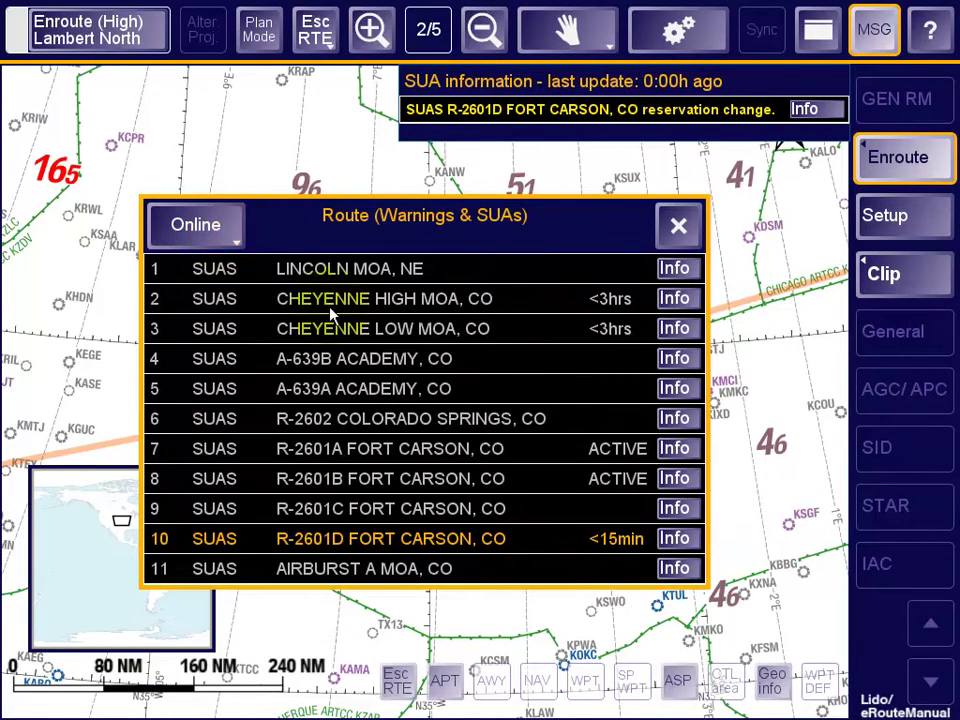
{"action": "left_click_drag", "start_coordinate": [445, 268], "coordinate": [605, 403]}
{"action": "left_click_drag", "start_coordinate": [527, 300], "coordinate": [555, 203]}
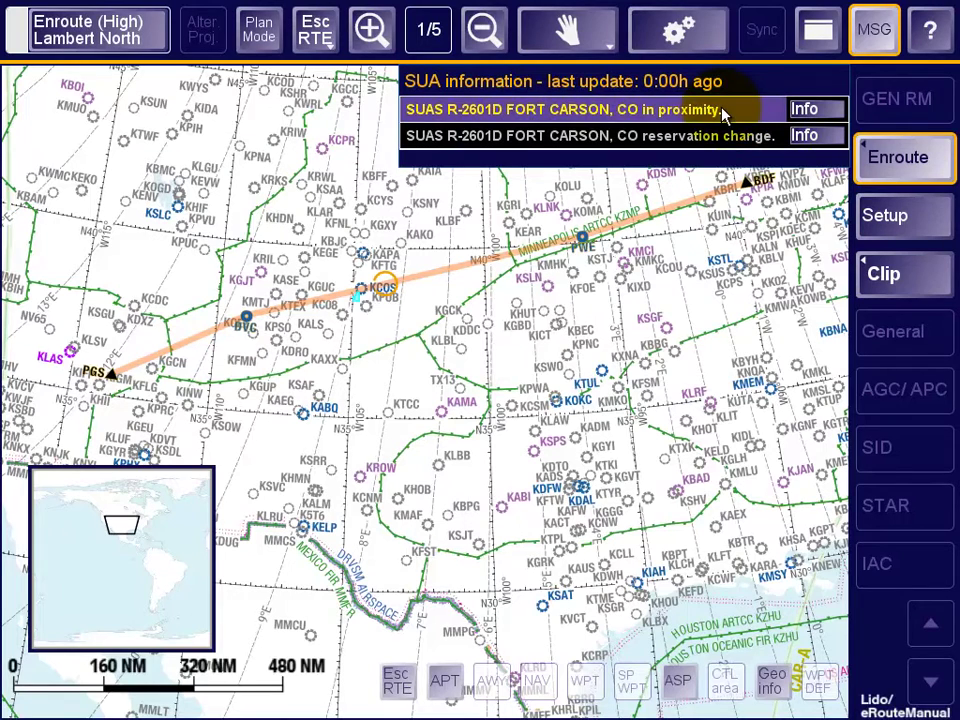
Step: Center the chart closely on R-2601D from its in-proximity alert and pan around it
{"action": "left_click", "coordinate": [812, 116]}
{"action": "left_click", "coordinate": [714, 498]}
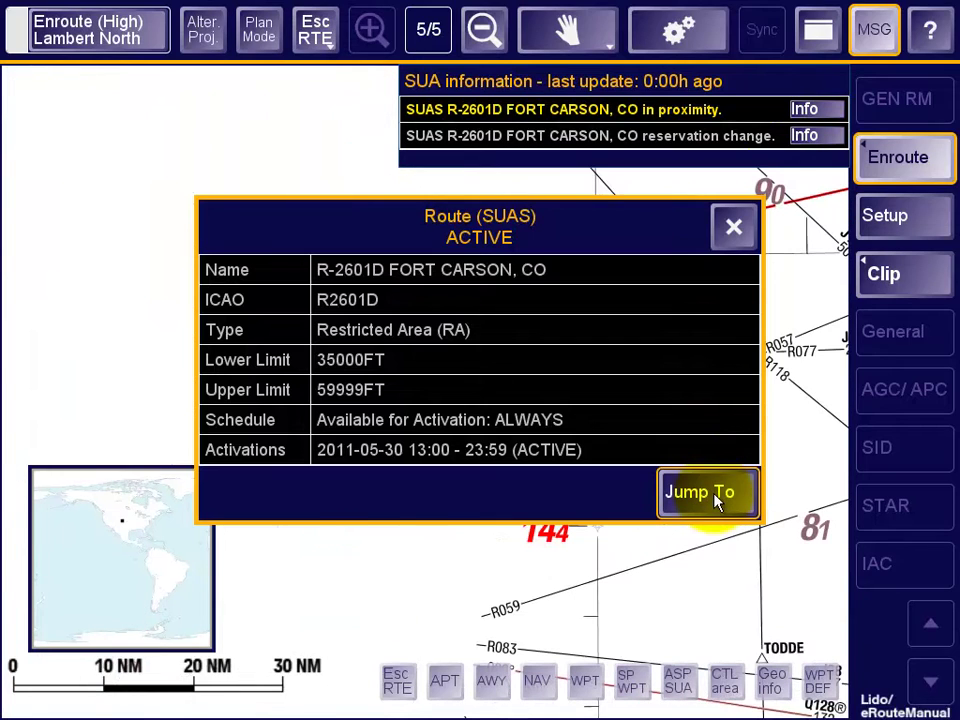
{"action": "left_click", "coordinate": [733, 232]}
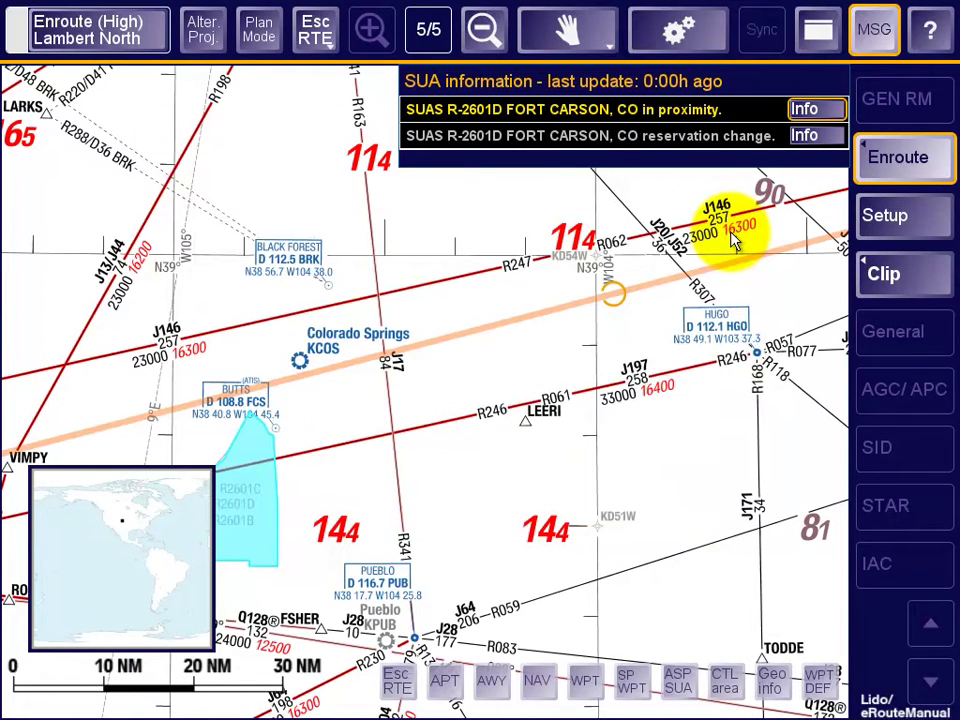
{"action": "left_click_drag", "start_coordinate": [586, 384], "coordinate": [622, 343]}
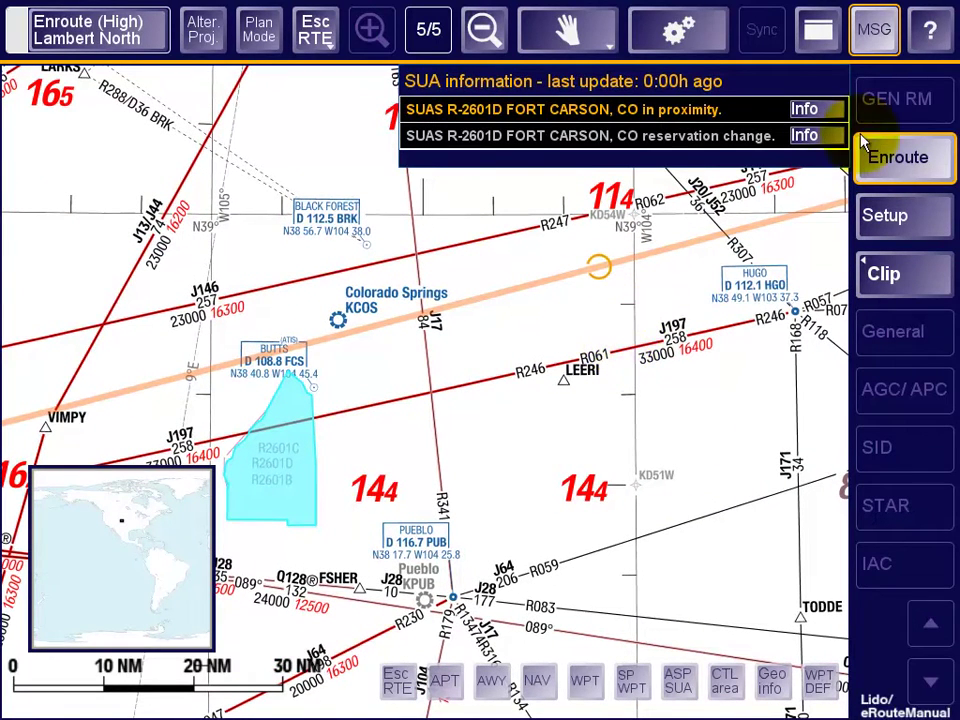
Step: Refresh the SUA messages and highlight the R-2601D Fort Carson area on the chart
{"action": "left_click", "coordinate": [878, 30]}
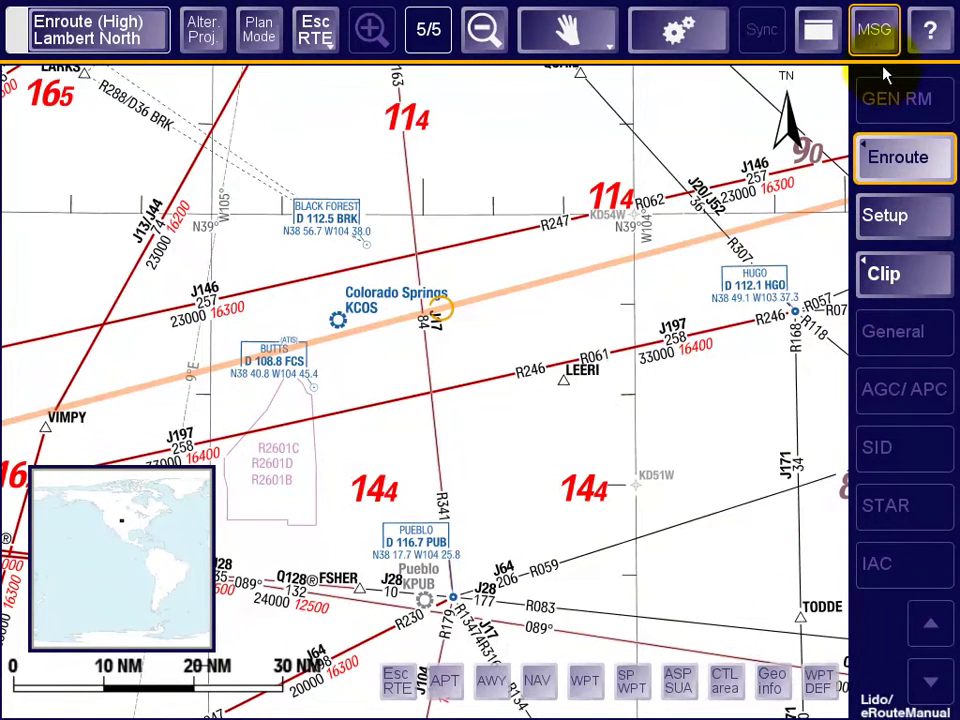
{"action": "left_click", "coordinate": [878, 38]}
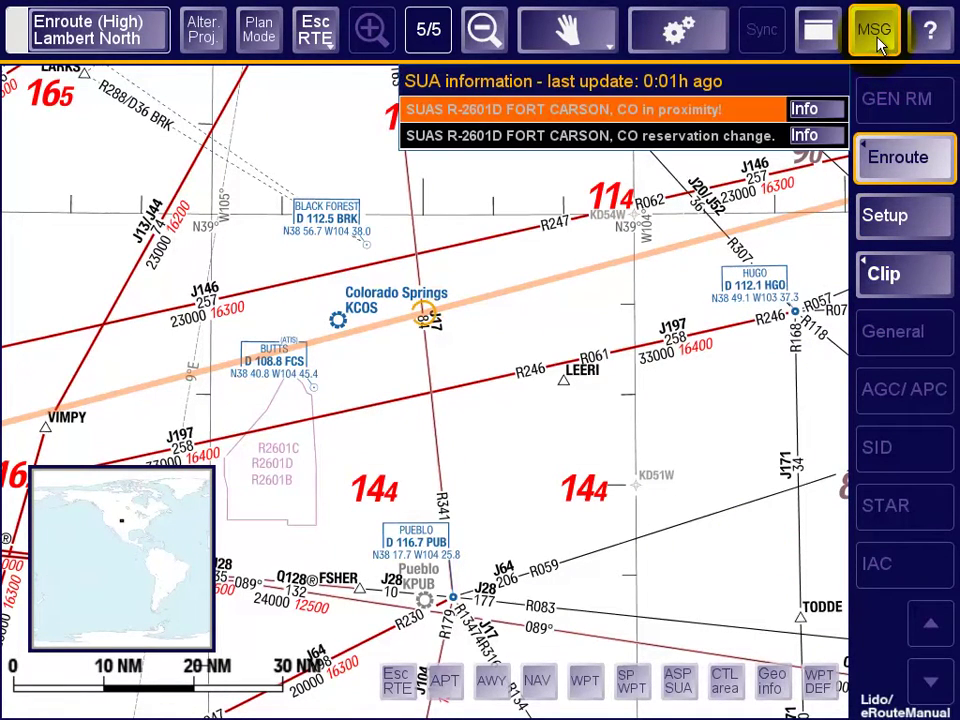
{"action": "left_click", "coordinate": [718, 113]}
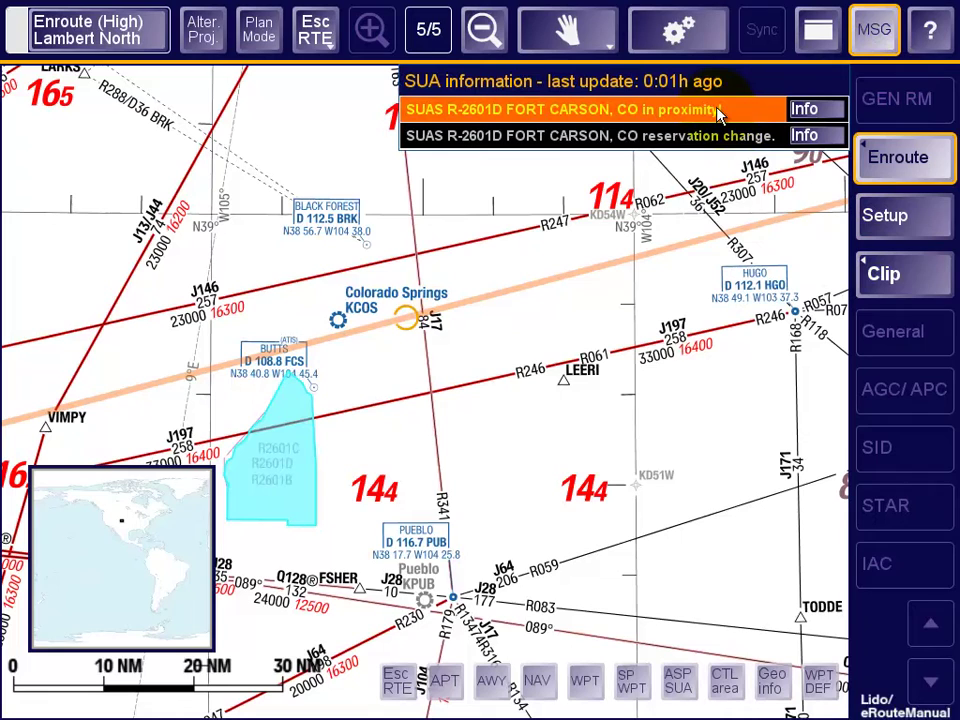